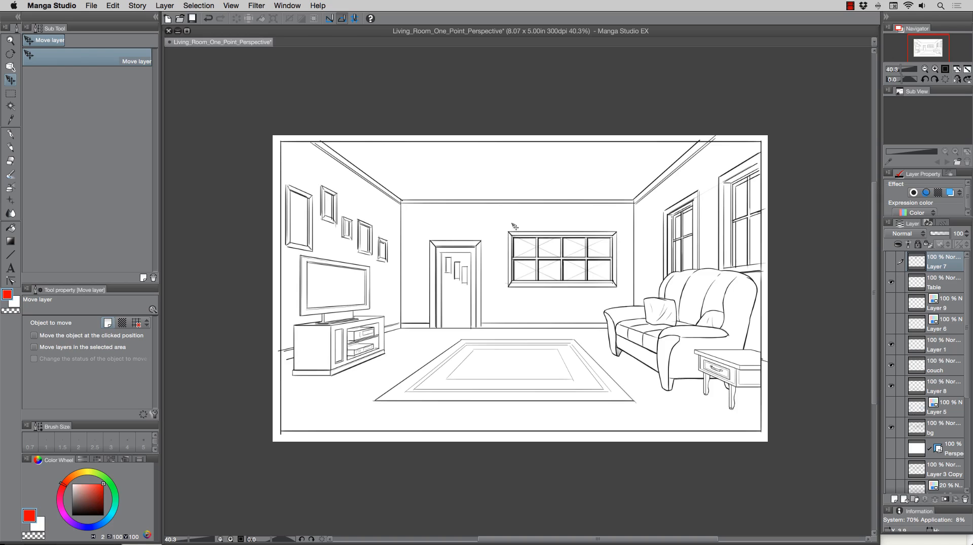
Create a new canvas of 12.00 x 5.00 in at 300 dpi.
{"action": "left_click", "coordinate": [93, 10]}
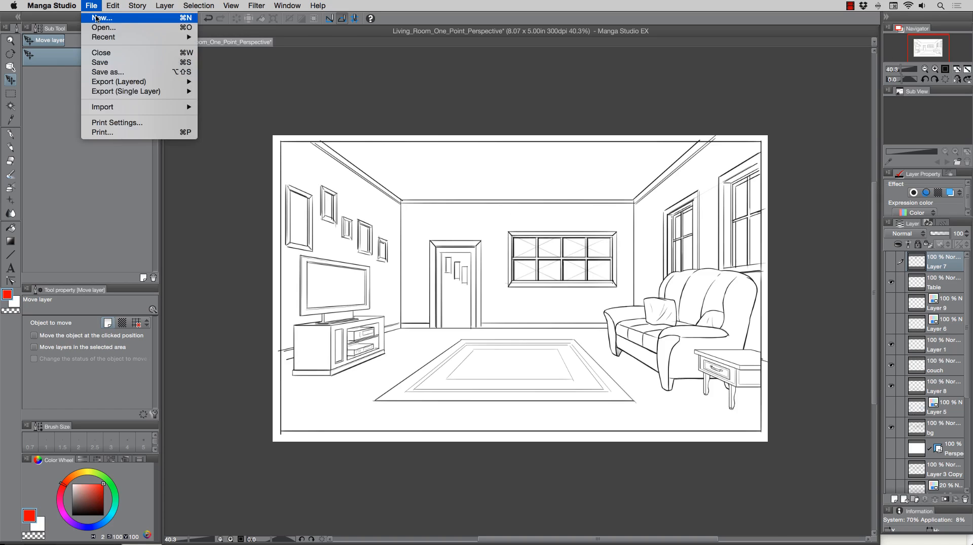
{"action": "left_click", "coordinate": [97, 17]}
{"action": "mouse_move", "coordinate": [398, 110]}
{"action": "left_mouse_down"}
{"action": "mouse_move", "coordinate": [672, 319]}
{"action": "mouse_move", "coordinate": [528, 94]}
{"action": "mouse_move", "coordinate": [391, 107]}
{"action": "left_mouse_up"}
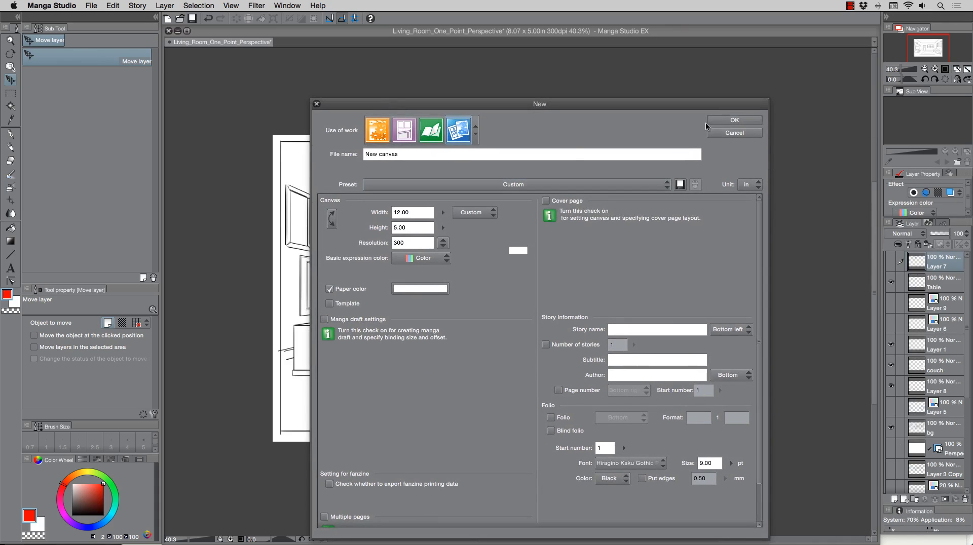
{"action": "left_click", "coordinate": [734, 120]}
Create a 1 point perspective ruler on a new layer.
{"action": "scroll", "coordinate": [537, 192], "scroll_direction": "down", "scroll_amount": 2}
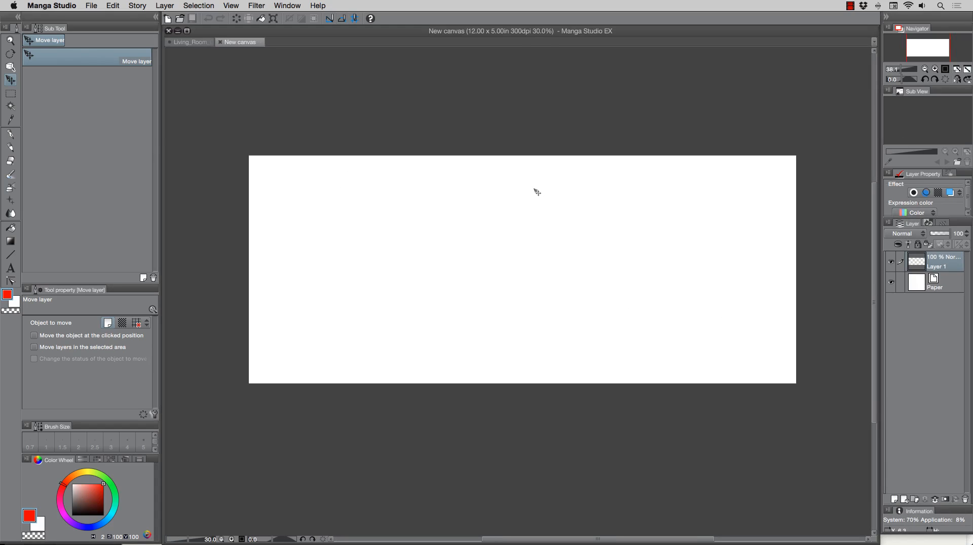
{"action": "scroll", "coordinate": [537, 192], "scroll_direction": "up", "scroll_amount": 1}
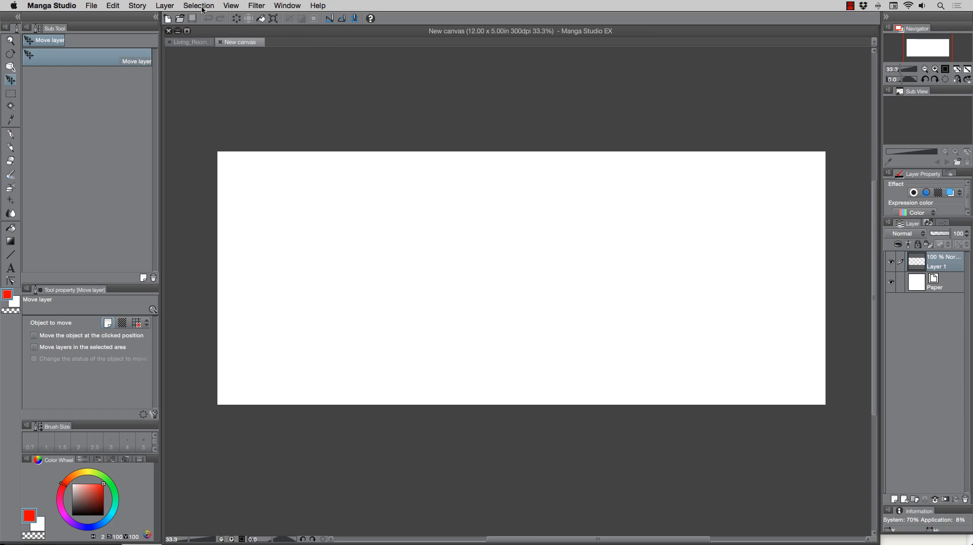
{"action": "left_click", "coordinate": [163, 8]}
{"action": "mouse_move", "coordinate": [223, 91]}
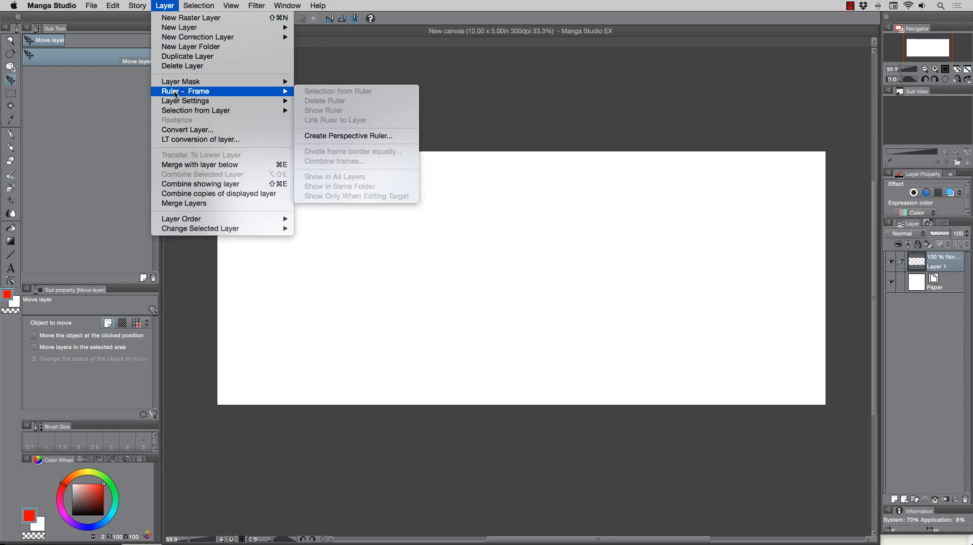
{"action": "left_click", "coordinate": [379, 136]}
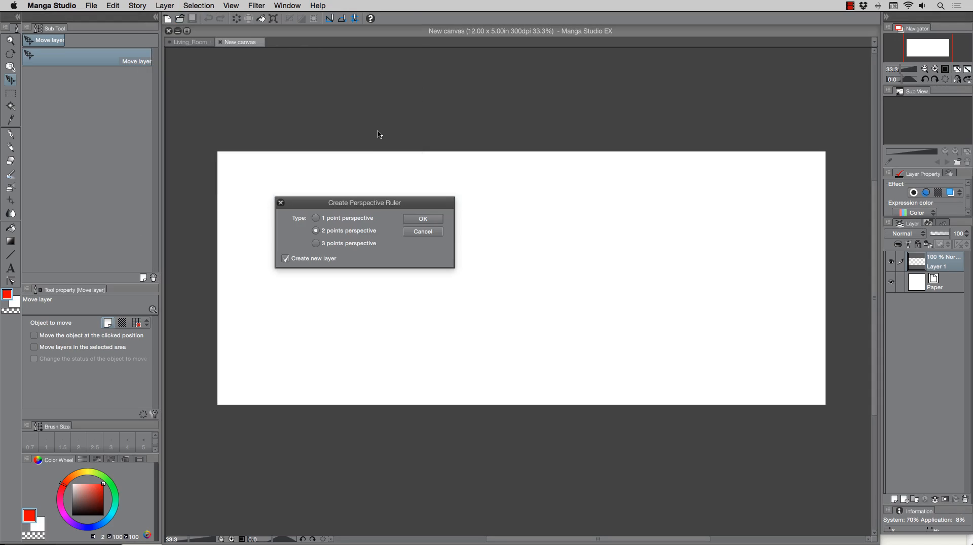
{"action": "left_click", "coordinate": [331, 219]}
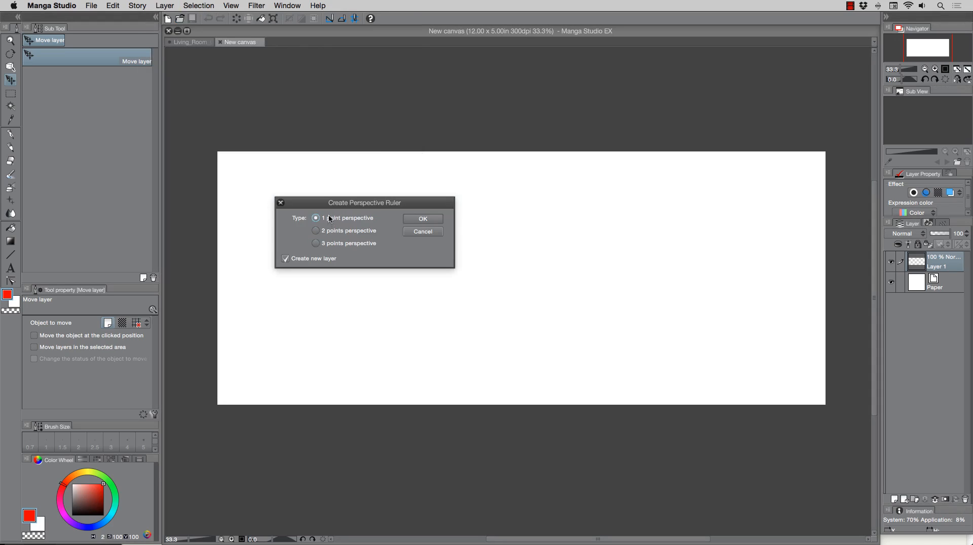
{"action": "left_click", "coordinate": [423, 220]}
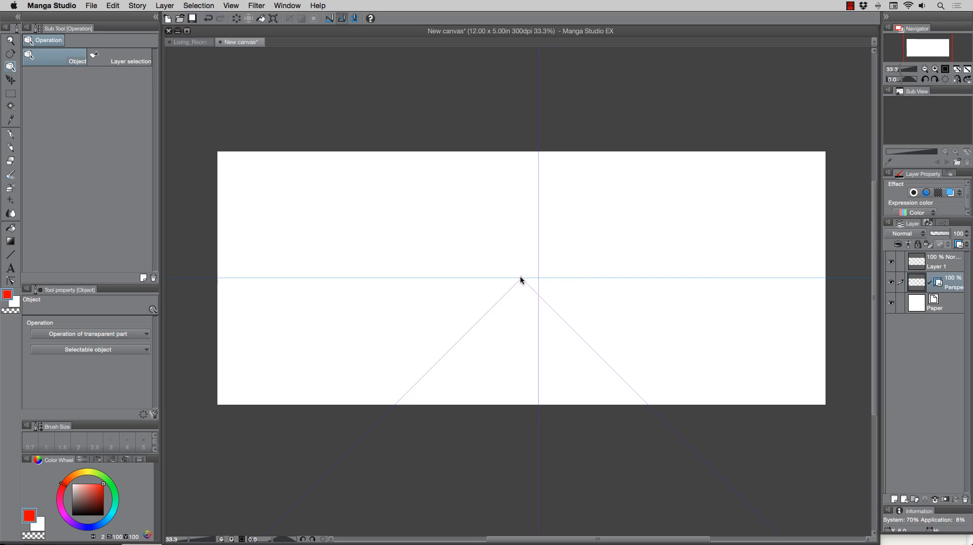
Move the ruler's vanishing point and eye level up toward the upper part of the canvas.
{"action": "left_click", "coordinate": [521, 280]}
{"action": "left_click_drag", "start_coordinate": [521, 279], "coordinate": [528, 188]}
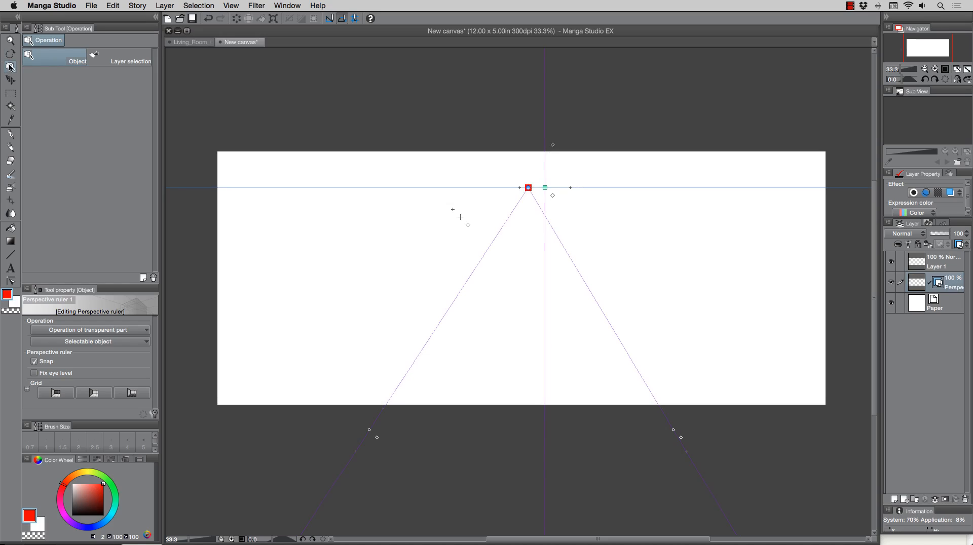
{"action": "left_click_drag", "start_coordinate": [528, 189], "coordinate": [529, 204]}
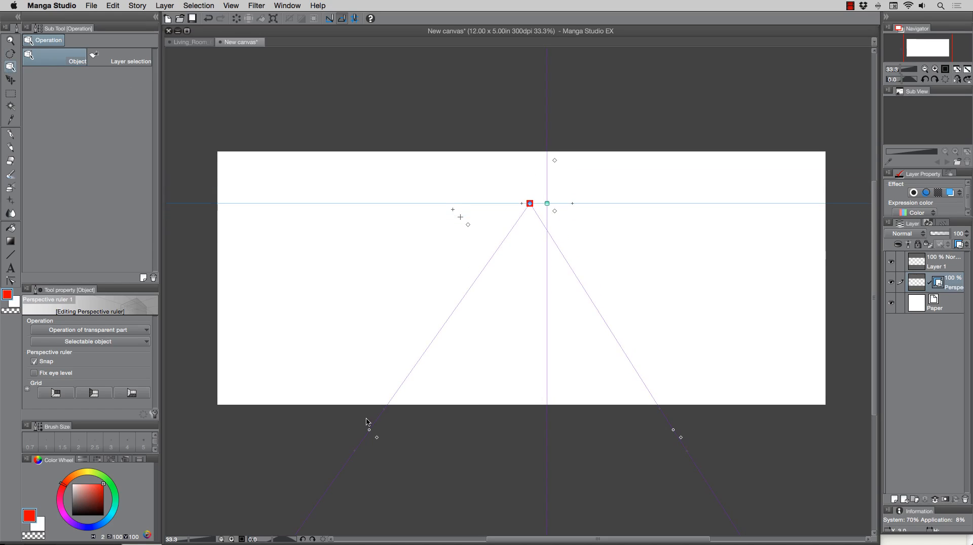
Adjust the perspective ruler's guide lines and eye level so the guides spread wider from the vanishing point.
{"action": "left_click_drag", "start_coordinate": [372, 433], "coordinate": [443, 318]}
{"action": "left_click_drag", "start_coordinate": [534, 206], "coordinate": [533, 211]}
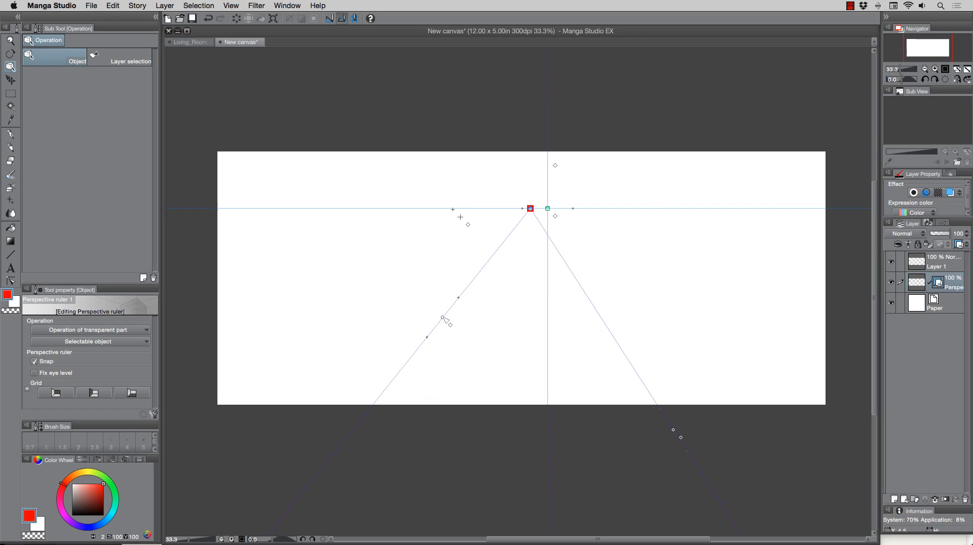
{"action": "left_click_drag", "start_coordinate": [444, 318], "coordinate": [414, 338]}
{"action": "left_click_drag", "start_coordinate": [548, 208], "coordinate": [551, 188]}
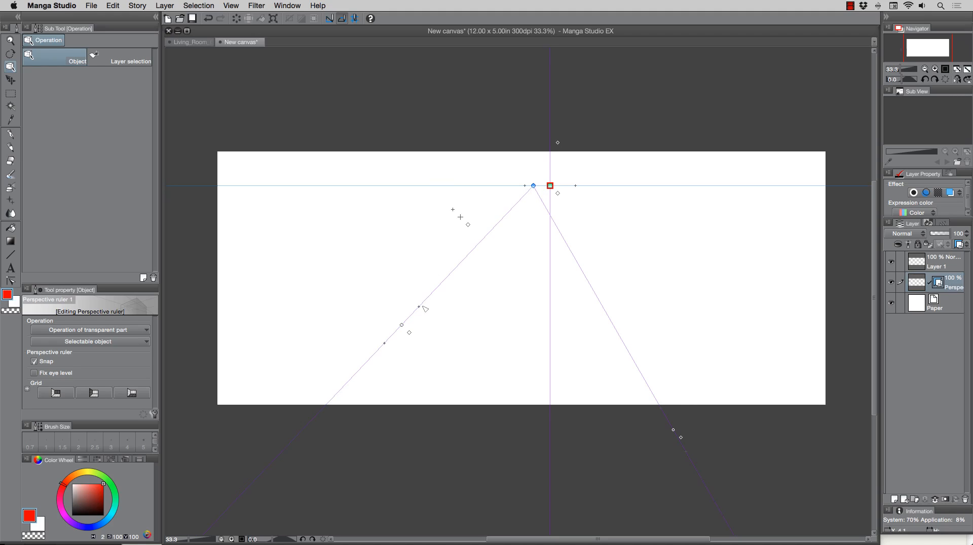
{"action": "left_click_drag", "start_coordinate": [673, 431], "coordinate": [740, 335]}
Switch to the living room drawing, pick the Rough pencil, and add a new layer.
{"action": "left_click", "coordinate": [191, 43]}
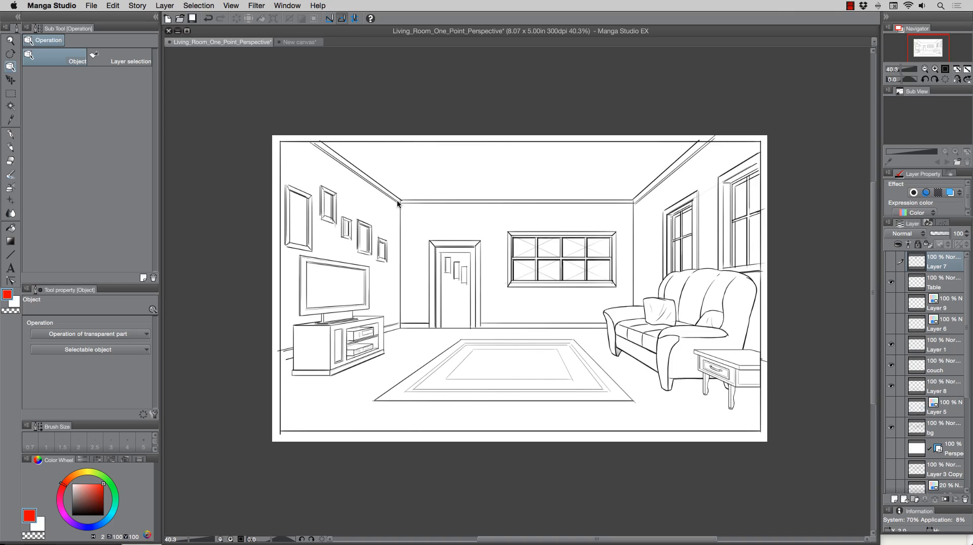
{"action": "left_click", "coordinate": [10, 147]}
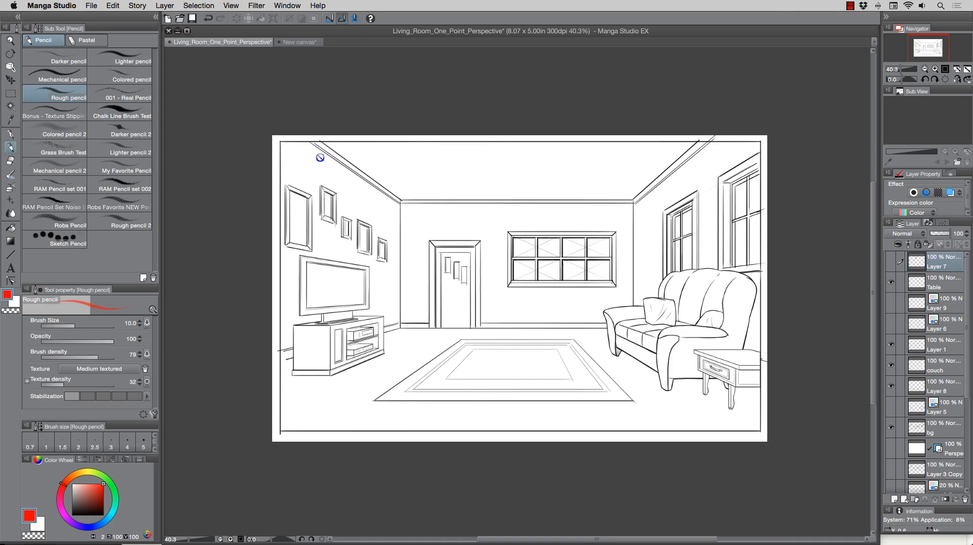
{"action": "left_click", "coordinate": [894, 499]}
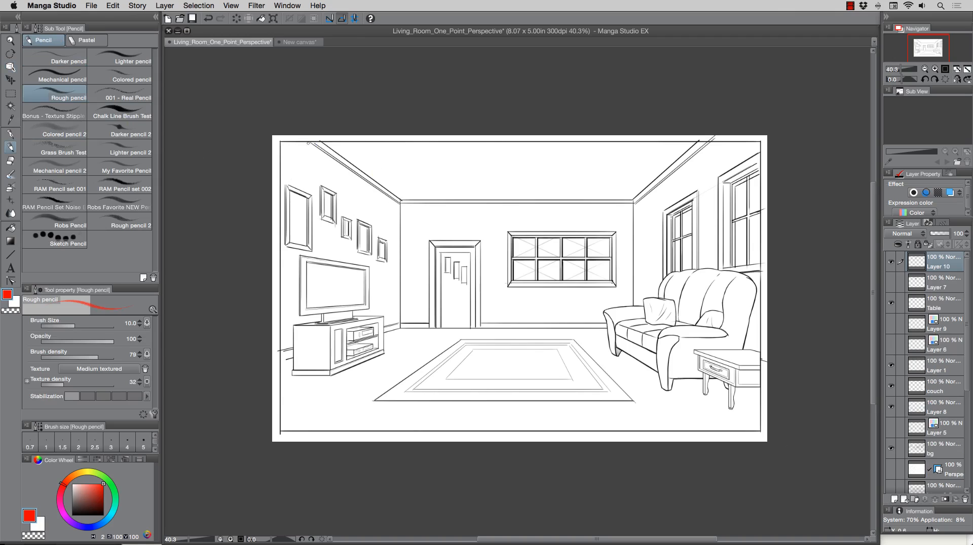
Trace red lines along the room's corners converging at the vanishing point, then undo them all.
{"action": "left_click_drag", "start_coordinate": [309, 141], "coordinate": [379, 199]}
{"action": "key", "text": "super+z"}
{"action": "left_click_drag", "start_coordinate": [309, 140], "coordinate": [526, 290]}
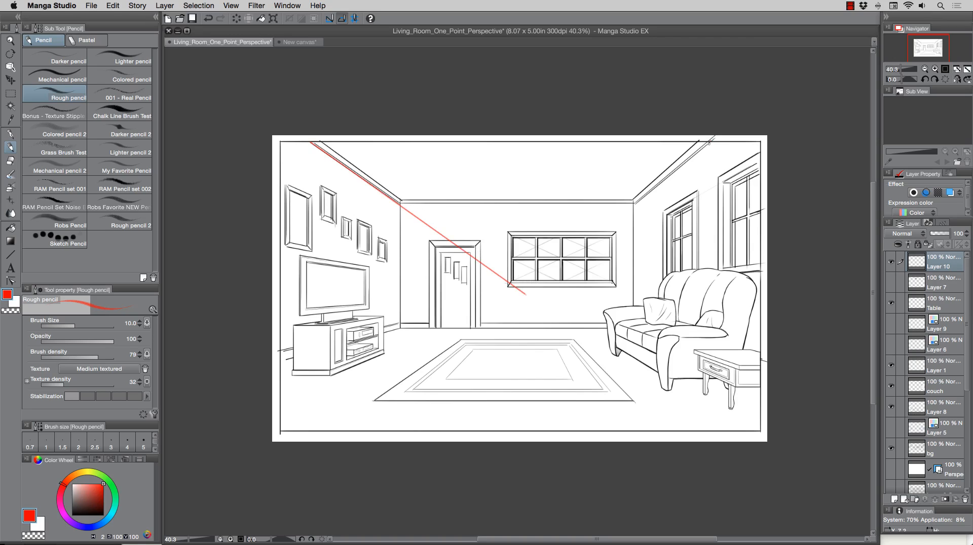
{"action": "left_click_drag", "start_coordinate": [708, 143], "coordinate": [488, 304]}
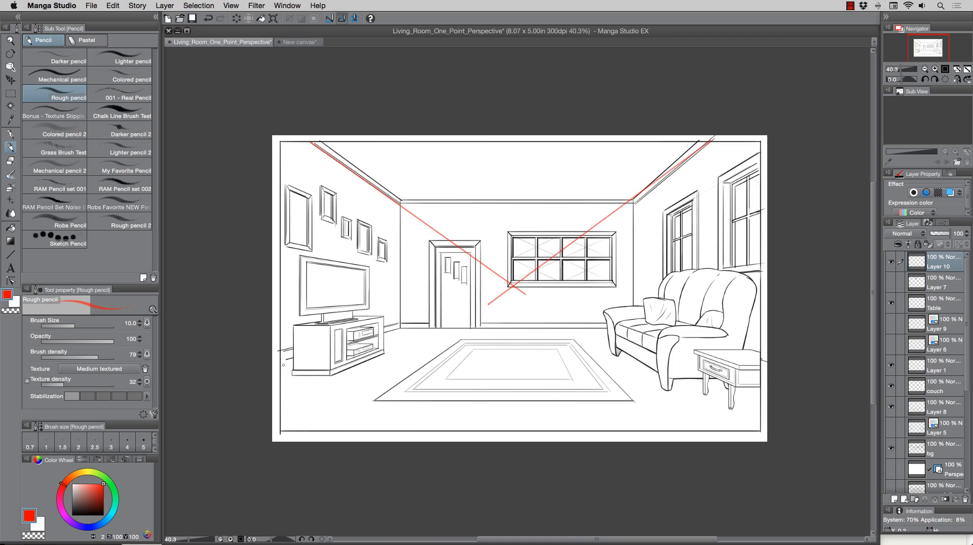
{"action": "left_click_drag", "start_coordinate": [277, 362], "coordinate": [523, 282]}
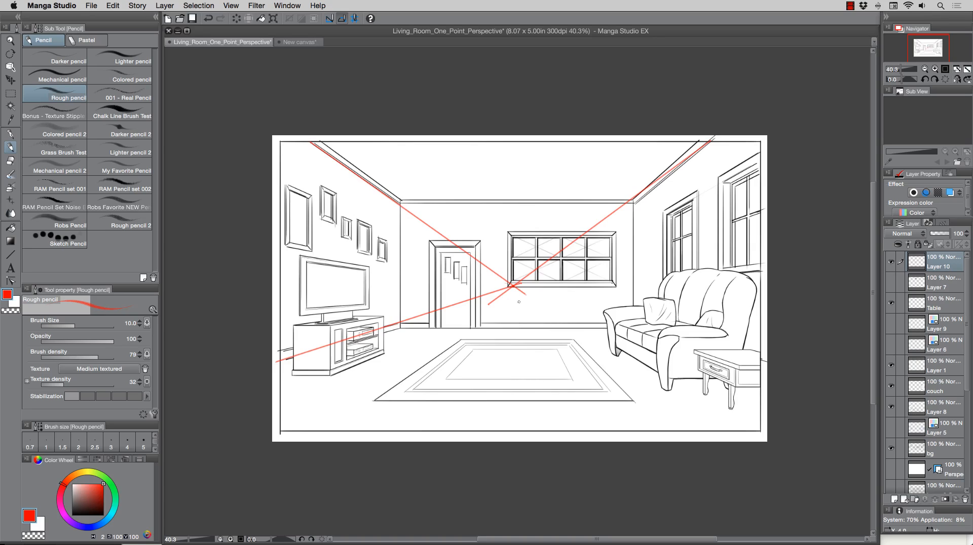
{"action": "key", "text": "super+z"}
{"action": "key", "text": "super+z"}
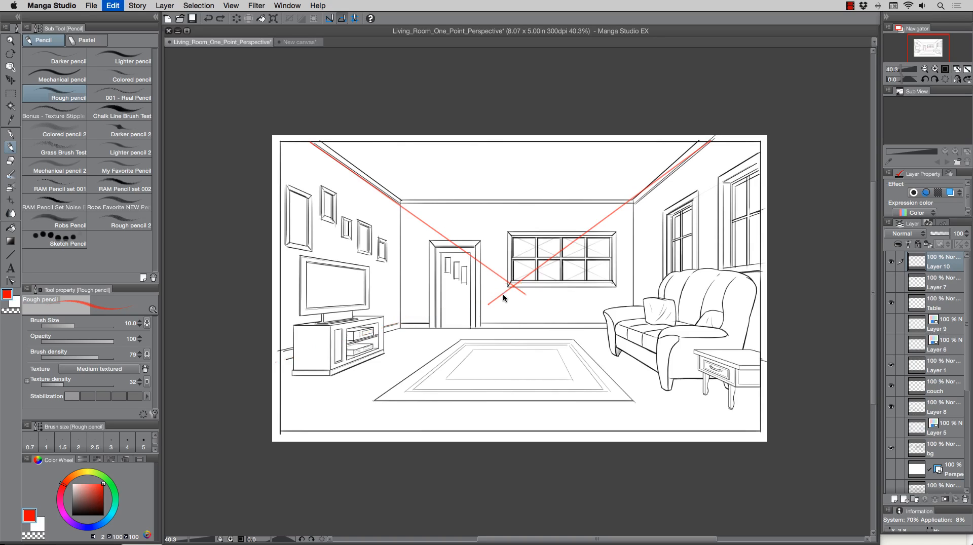
{"action": "key", "text": "super+z"}
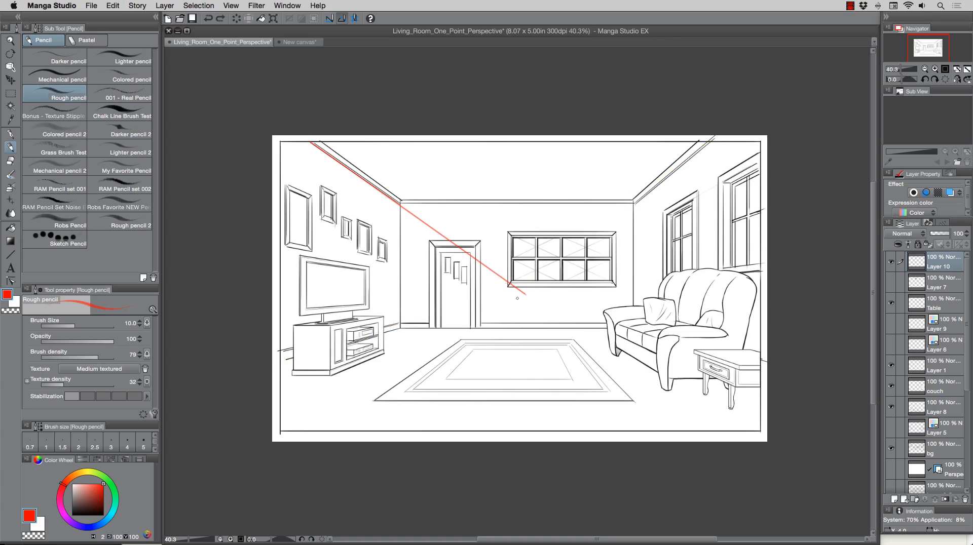
{"action": "key", "text": "super+z"}
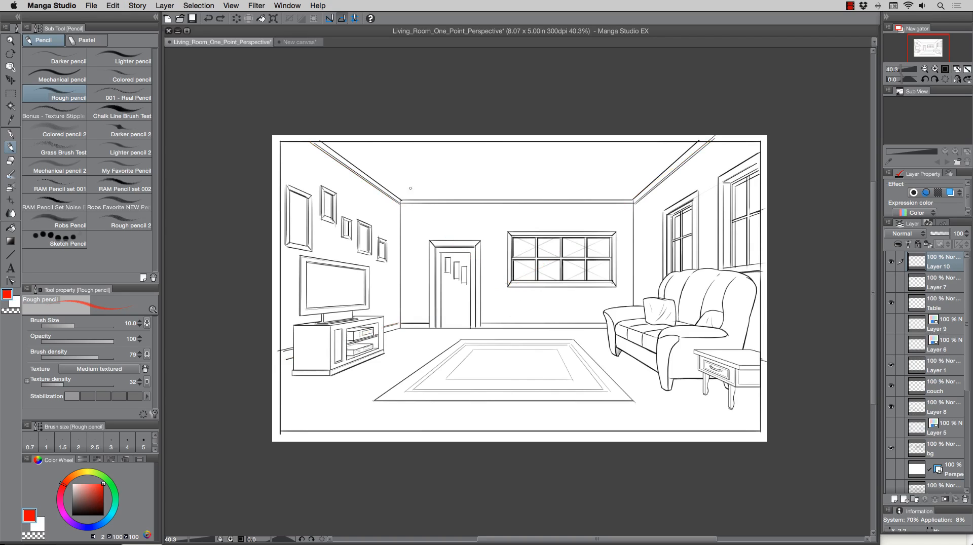
Return to the new canvas and add a new layer above the perspective ruler.
{"action": "left_click", "coordinate": [306, 42]}
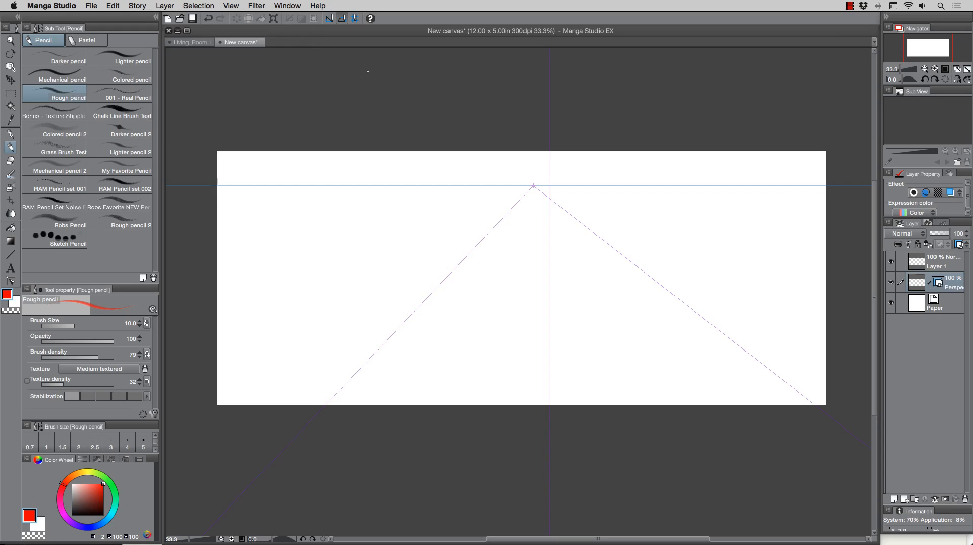
{"action": "left_click", "coordinate": [895, 500]}
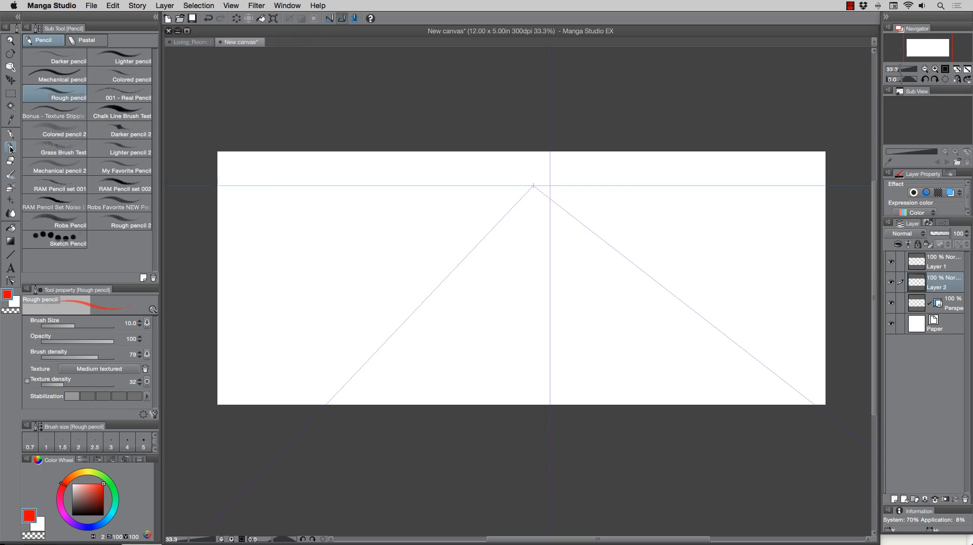
Pick black and draw a straight horizon line across the canvas along the eye level.
{"action": "left_click_drag", "start_coordinate": [88, 507], "coordinate": [121, 527]}
{"action": "mouse_move", "coordinate": [217, 186]}
{"action": "left_mouse_down"}
{"action": "mouse_move", "coordinate": [558, 190]}
{"action": "mouse_move", "coordinate": [858, 208]}
{"action": "left_mouse_up"}
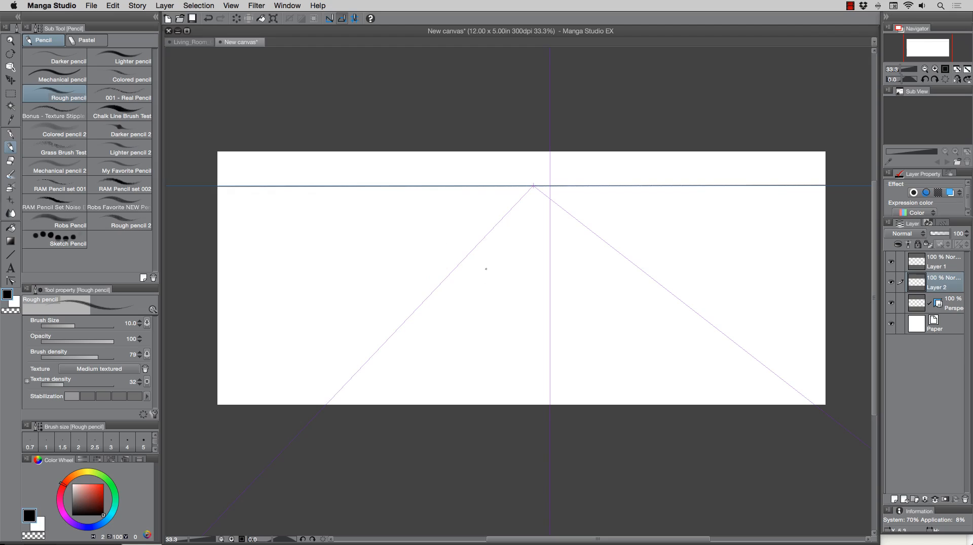
Draw a square front face of a box below the eye level.
{"action": "left_click_drag", "start_coordinate": [484, 266], "coordinate": [483, 338]}
{"action": "mouse_move", "coordinate": [488, 266]}
{"action": "left_mouse_down"}
{"action": "mouse_move", "coordinate": [583, 267]}
{"action": "mouse_move", "coordinate": [584, 339]}
{"action": "left_mouse_up"}
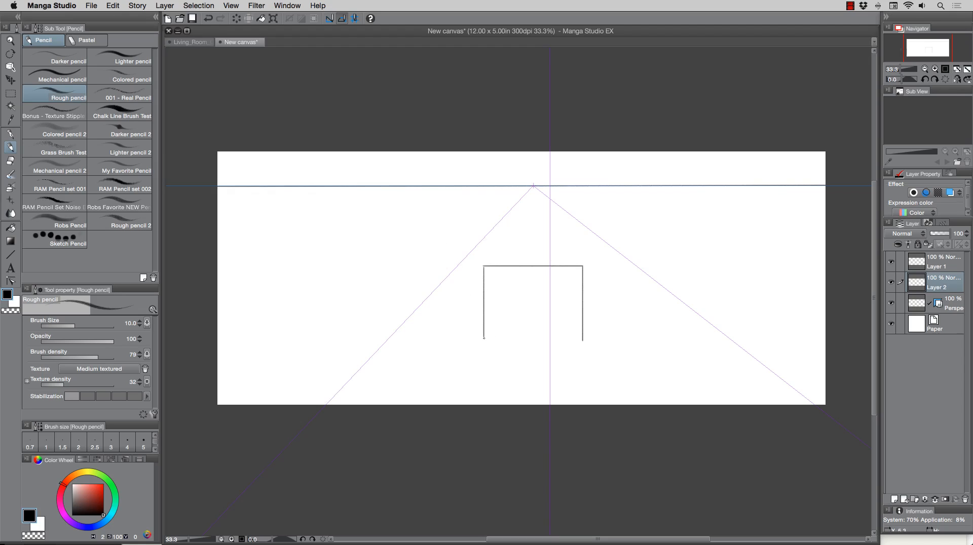
{"action": "left_click_drag", "start_coordinate": [484, 338], "coordinate": [583, 338]}
Draw the box's top face edges receding toward the vanishing point.
{"action": "mouse_move", "coordinate": [484, 266]}
{"action": "left_mouse_down"}
{"action": "mouse_move", "coordinate": [509, 239]}
{"action": "mouse_move", "coordinate": [566, 238]}
{"action": "left_mouse_up"}
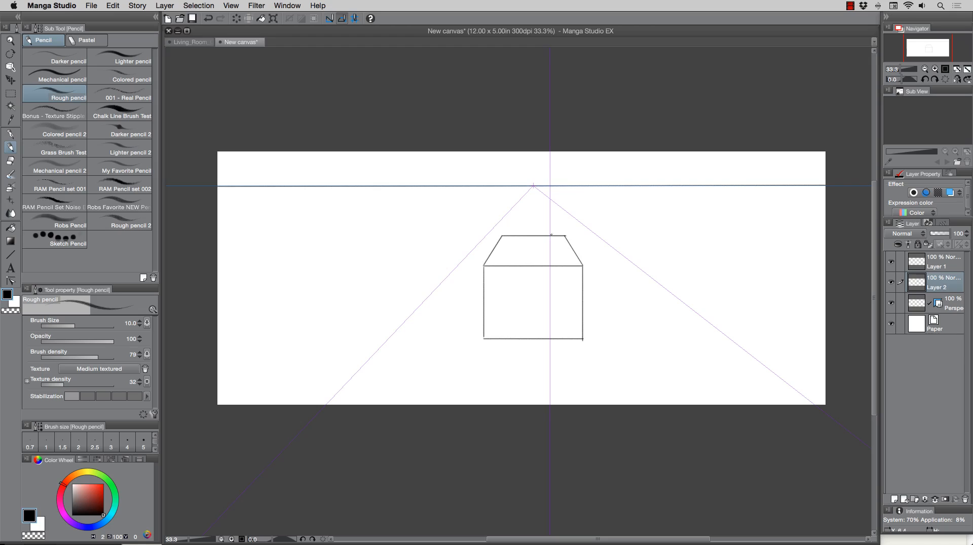
{"action": "left_click_drag", "start_coordinate": [483, 265], "coordinate": [501, 239]}
{"action": "mouse_move", "coordinate": [482, 265]}
{"action": "left_mouse_down"}
{"action": "mouse_move", "coordinate": [578, 264]}
{"action": "mouse_move", "coordinate": [582, 338]}
{"action": "left_mouse_up"}
{"action": "mouse_move", "coordinate": [484, 266]}
{"action": "left_mouse_down"}
{"action": "mouse_move", "coordinate": [484, 339]}
{"action": "mouse_move", "coordinate": [582, 337]}
{"action": "left_mouse_up"}
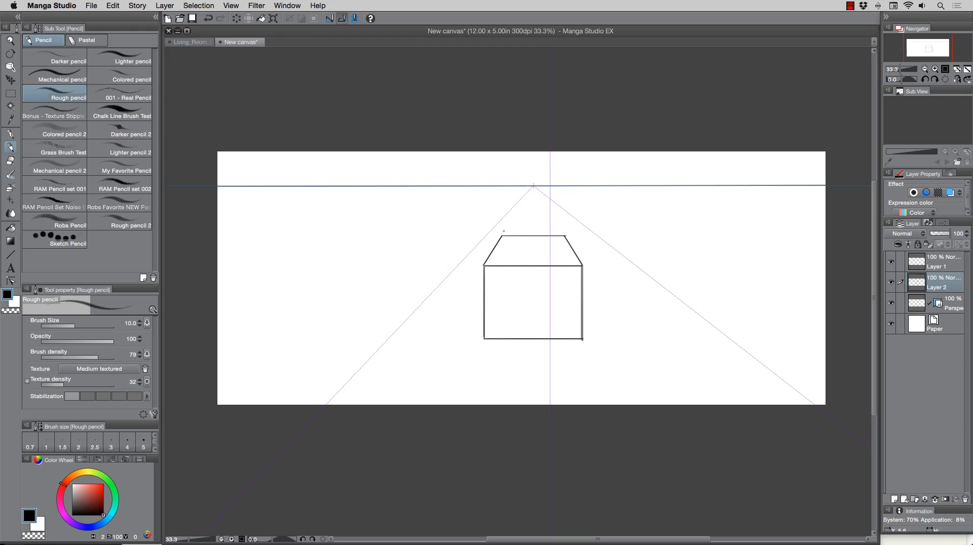
Switch to red and draw guide lines from the box's corners to the vanishing point.
{"action": "left_click_drag", "start_coordinate": [504, 231], "coordinate": [514, 215]}
{"action": "key", "text": "super+z"}
{"action": "left_click", "coordinate": [104, 484]}
{"action": "left_click_drag", "start_coordinate": [504, 231], "coordinate": [525, 200]}
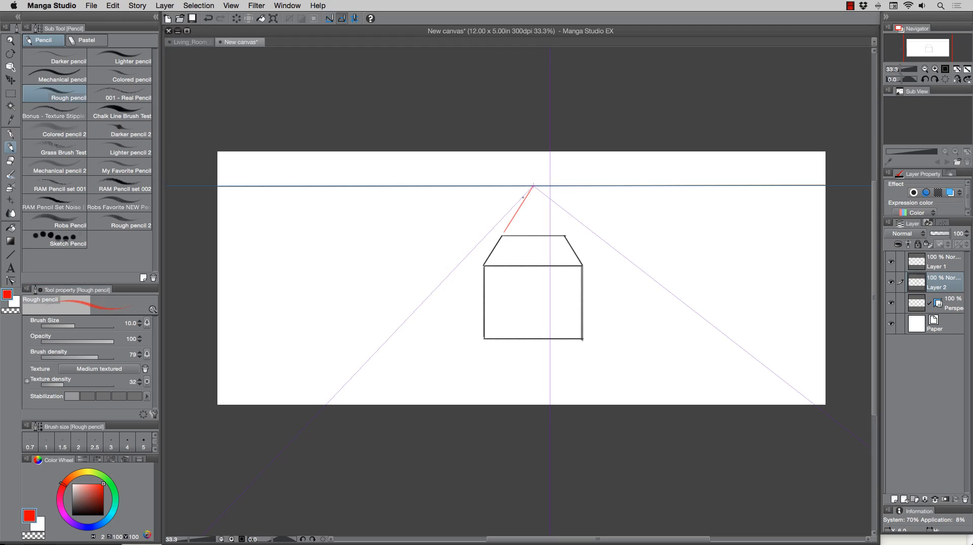
{"action": "left_click_drag", "start_coordinate": [561, 231], "coordinate": [533, 187]}
{"action": "left_click_drag", "start_coordinate": [488, 334], "coordinate": [520, 226]}
{"action": "key", "text": "cmd+z"}
{"action": "left_click_drag", "start_coordinate": [486, 337], "coordinate": [504, 281]}
{"action": "left_click_drag", "start_coordinate": [528, 197], "coordinate": [532, 187]}
{"action": "left_click_drag", "start_coordinate": [578, 332], "coordinate": [537, 191]}
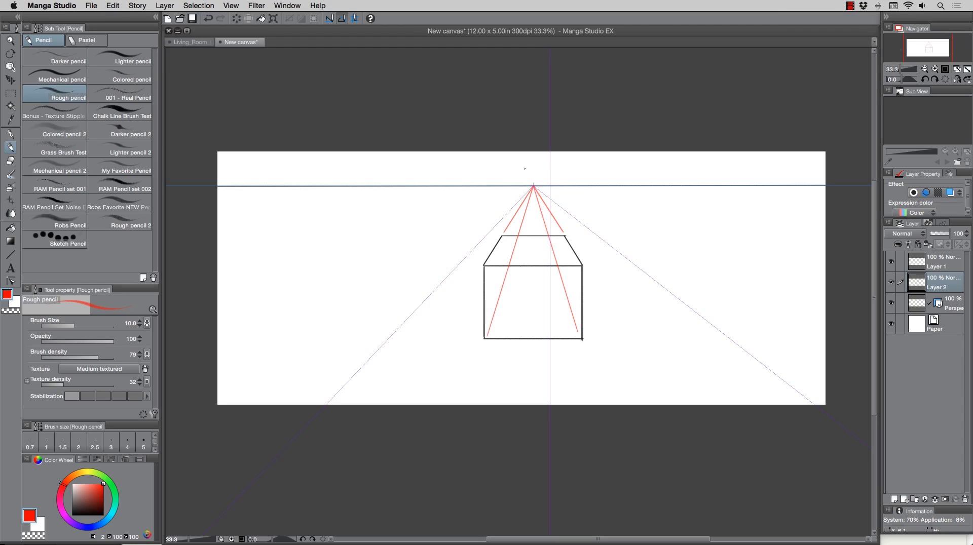
Draw the box's inner back edges in black where the guides meet, then switch back to red.
{"action": "left_click", "coordinate": [104, 515]}
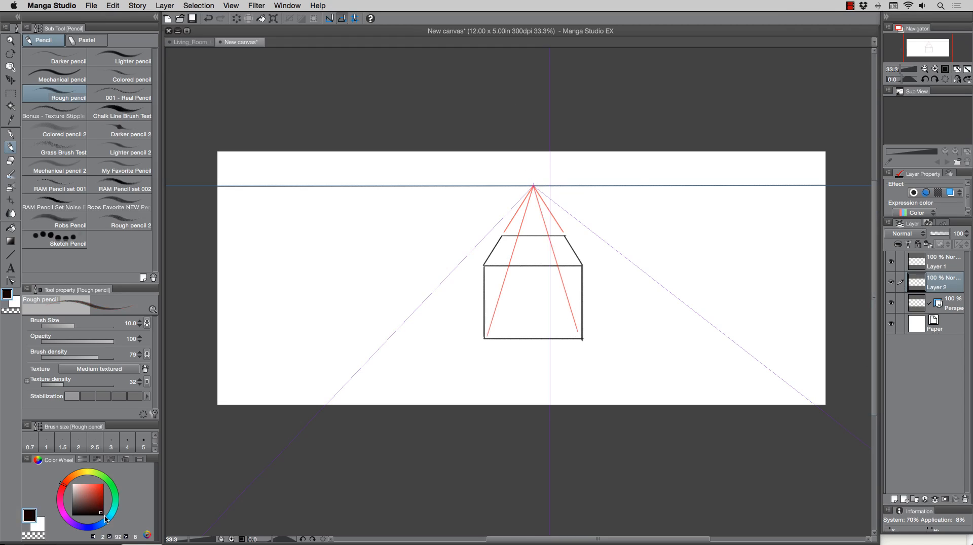
{"action": "mouse_move", "coordinate": [502, 236]}
{"action": "left_mouse_down"}
{"action": "mouse_move", "coordinate": [503, 285]}
{"action": "mouse_move", "coordinate": [564, 286]}
{"action": "mouse_move", "coordinate": [563, 243]}
{"action": "left_mouse_up"}
{"action": "left_click", "coordinate": [104, 483]}
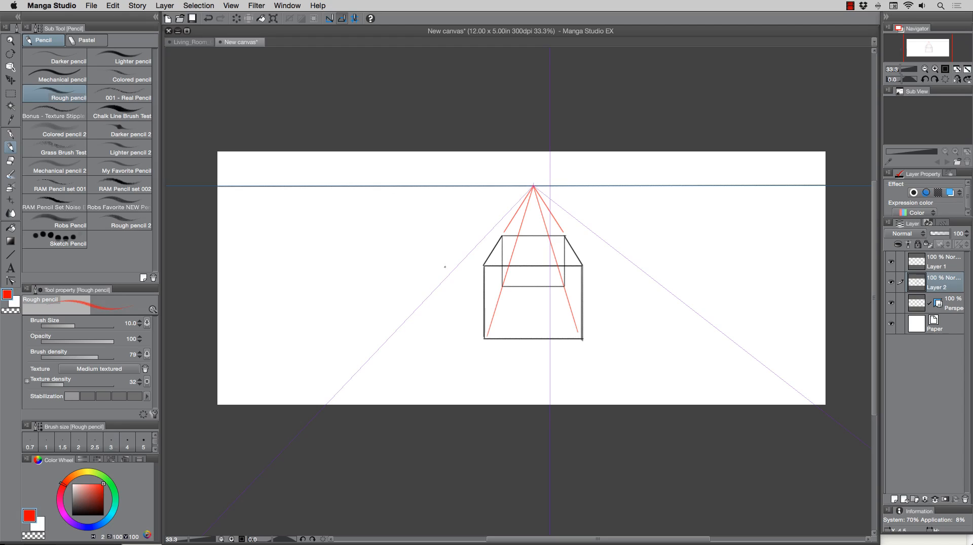
Hide the perspective ruler layer and try sketching freehand lines beside the box.
{"action": "left_click", "coordinate": [891, 304]}
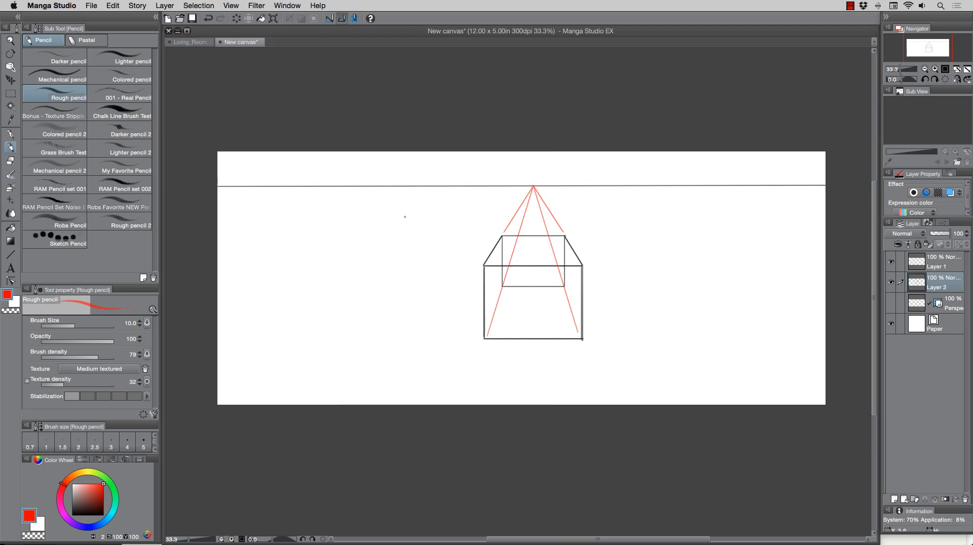
{"action": "mouse_move", "coordinate": [405, 217]}
{"action": "left_mouse_down"}
{"action": "mouse_move", "coordinate": [407, 241]}
{"action": "mouse_move", "coordinate": [370, 265]}
{"action": "left_mouse_up"}
{"action": "key", "text": "ctrl+z"}
{"action": "key", "text": "ctrl+z"}
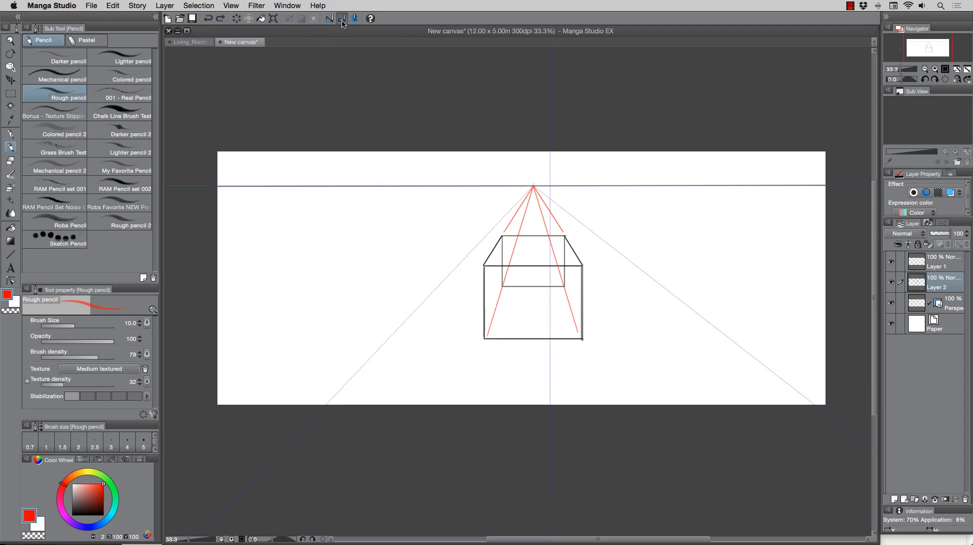
{"action": "mouse_move", "coordinate": [403, 275]}
{"action": "left_mouse_down"}
{"action": "mouse_move", "coordinate": [382, 231]}
{"action": "mouse_move", "coordinate": [318, 232]}
{"action": "left_mouse_up"}
{"action": "key", "text": "ctrl+z"}
{"action": "mouse_move", "coordinate": [380, 234]}
{"action": "left_mouse_down"}
{"action": "mouse_move", "coordinate": [380, 297]}
{"action": "mouse_move", "coordinate": [334, 306]}
{"action": "left_mouse_up"}
{"action": "key", "text": "ctrl+z"}
Select the perspective ruler with the Object tool and add a new layer folder.
{"action": "left_click", "coordinate": [924, 308]}
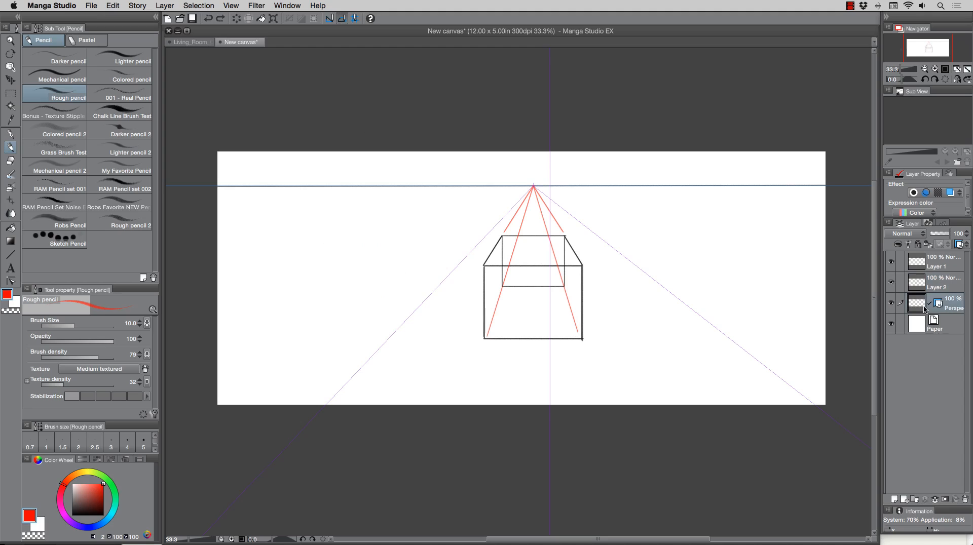
{"action": "key", "text": "o"}
{"action": "left_click", "coordinate": [531, 185]}
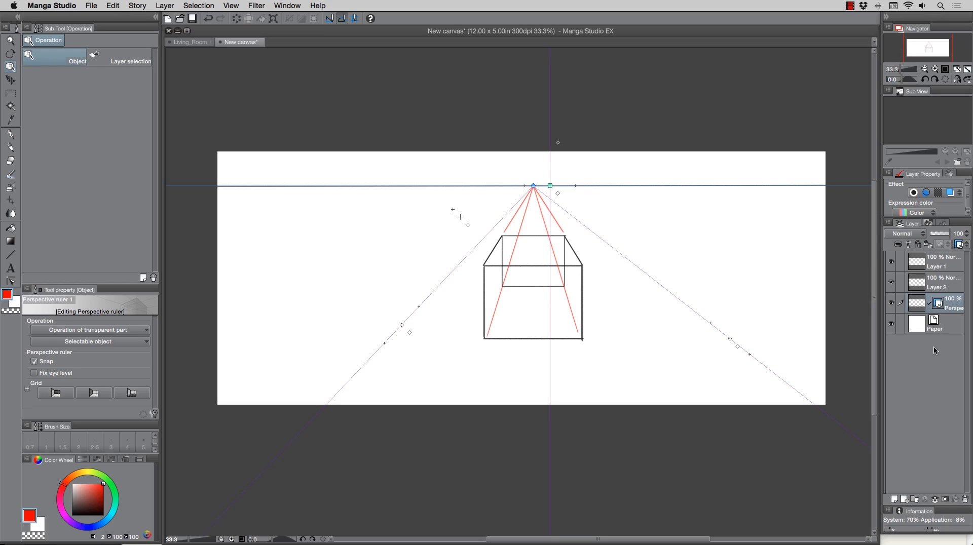
{"action": "left_click", "coordinate": [914, 500]}
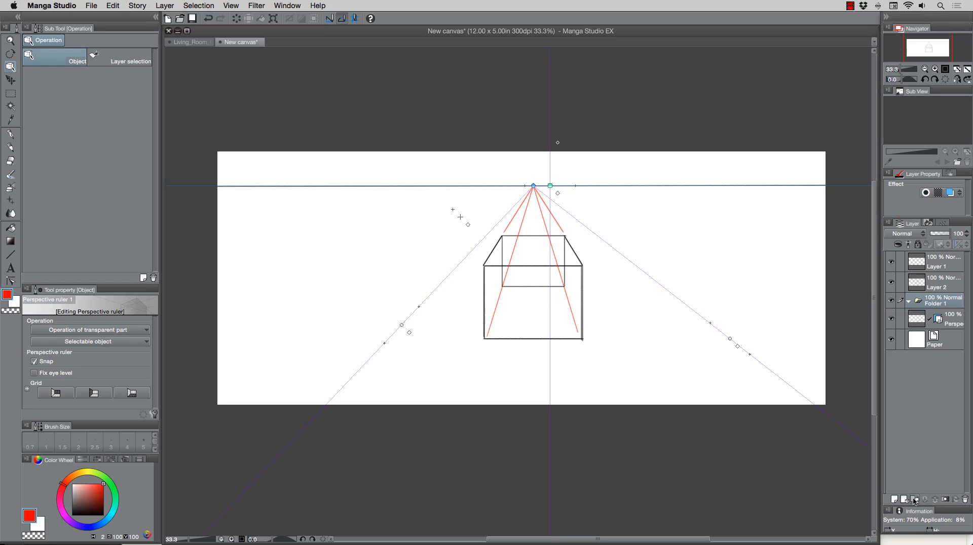
Move Layer 1, Layer 2 and the perspective ruler layer into Folder 1 and collapse the folder.
{"action": "left_click_drag", "start_coordinate": [940, 301], "coordinate": [944, 263]}
{"action": "left_click", "coordinate": [945, 278]}
{"action": "left_click", "coordinate": [945, 321], "text": "shift"}
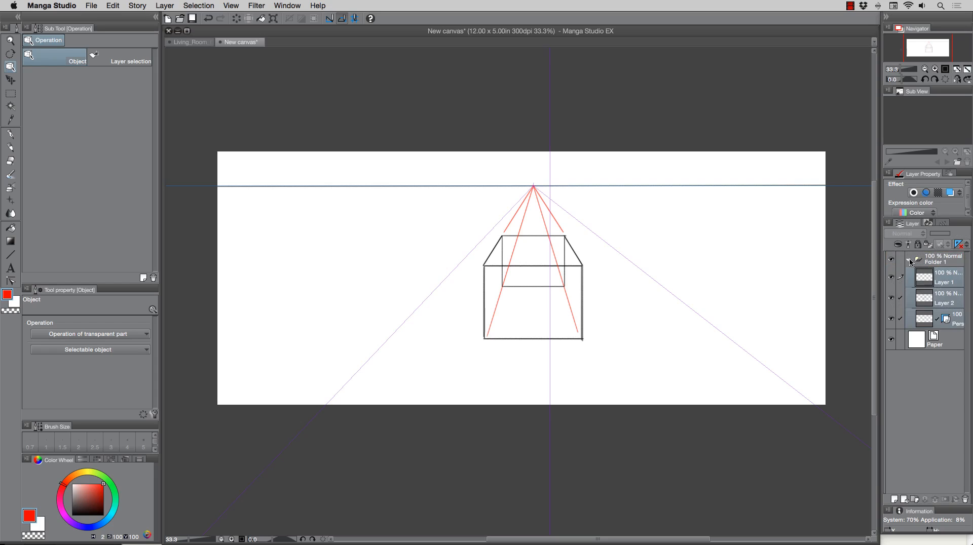
{"action": "left_click", "coordinate": [909, 259]}
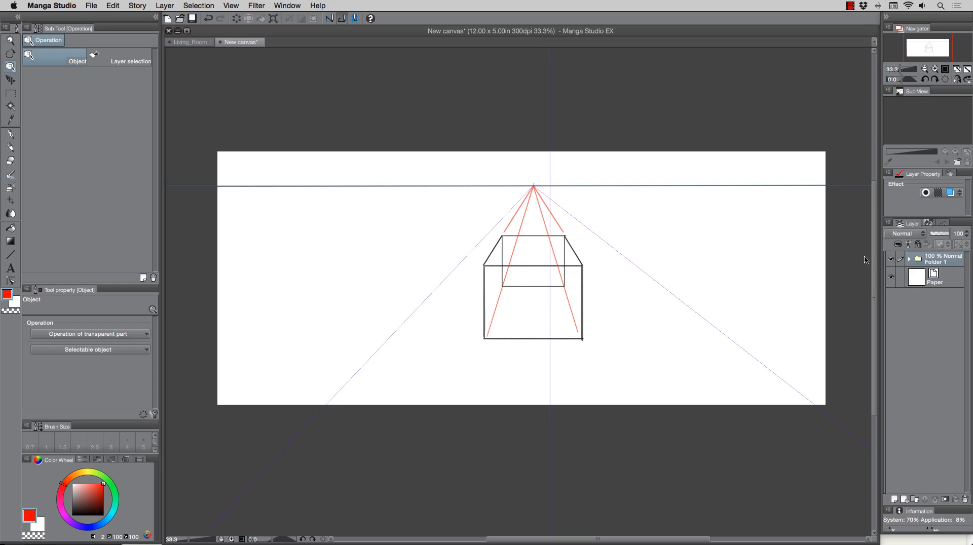
{"action": "left_click", "coordinate": [11, 80]}
{"action": "mouse_move", "coordinate": [458, 178]}
{"action": "left_mouse_down"}
{"action": "mouse_move", "coordinate": [416, 202]}
{"action": "mouse_move", "coordinate": [315, 182]}
{"action": "mouse_move", "coordinate": [426, 176]}
{"action": "mouse_move", "coordinate": [579, 203]}
{"action": "mouse_move", "coordinate": [669, 203]}
{"action": "mouse_move", "coordinate": [467, 200]}
{"action": "left_mouse_up"}
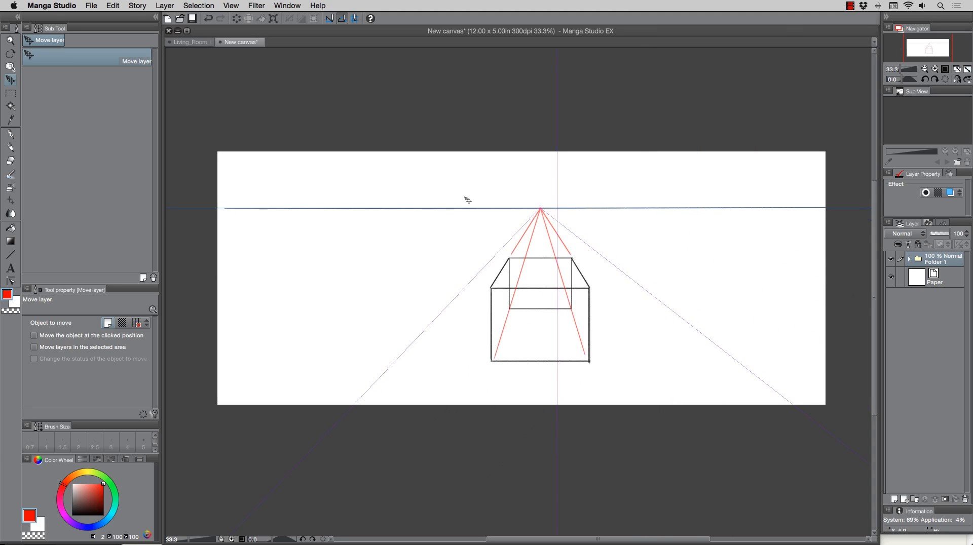
{"action": "key", "text": "super+z"}
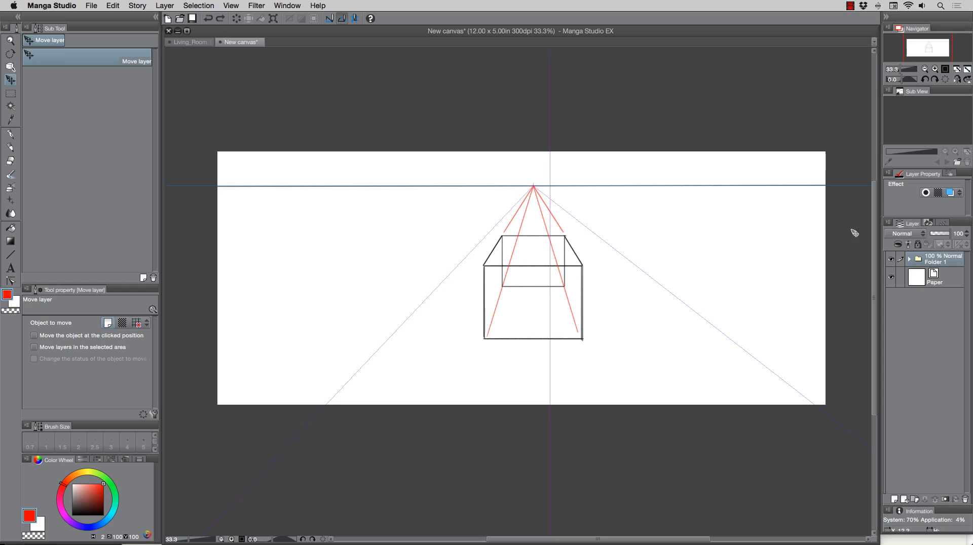
Expand Folder 1 and add a new raster layer above Layer 1 inside it.
{"action": "left_click", "coordinate": [909, 261]}
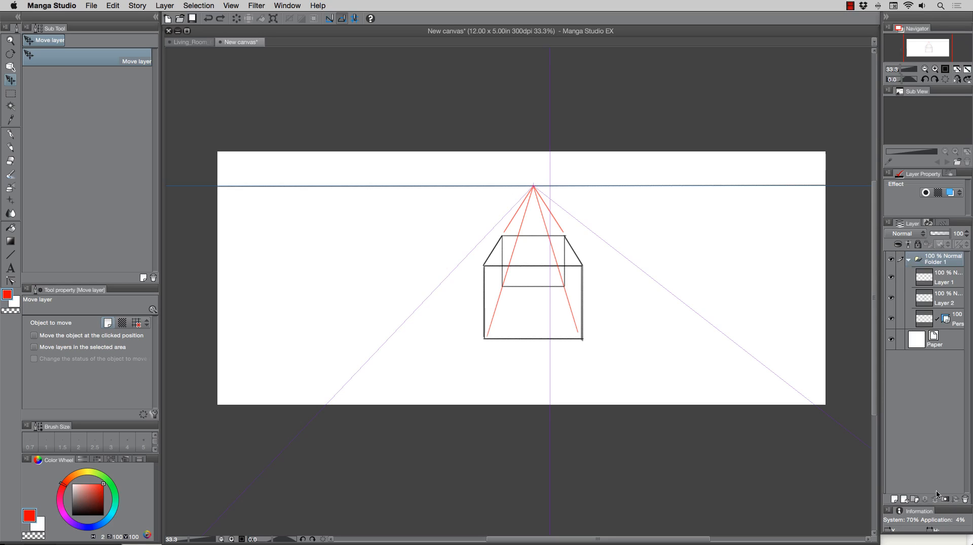
{"action": "left_click", "coordinate": [936, 283]}
{"action": "left_click", "coordinate": [894, 499]}
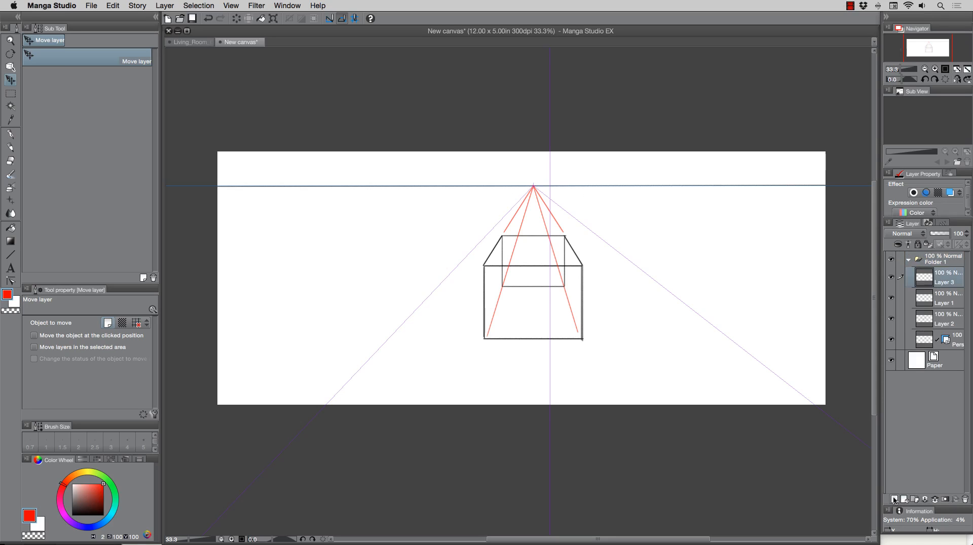
Hide the perspective ruler layer and write the HL, VP and P labels in red next to the lines.
{"action": "key", "text": "p"}
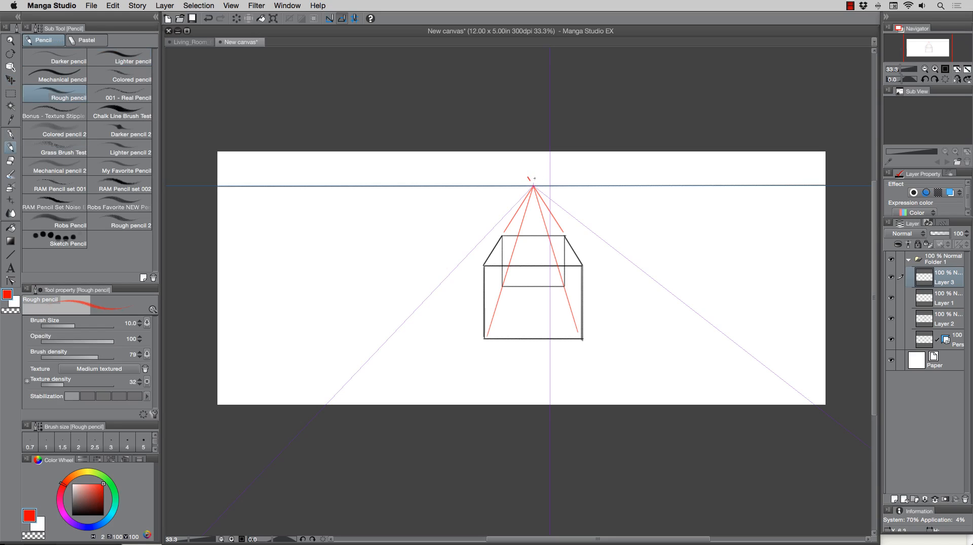
{"action": "key", "text": "super+z"}
{"action": "left_click", "coordinate": [892, 341]}
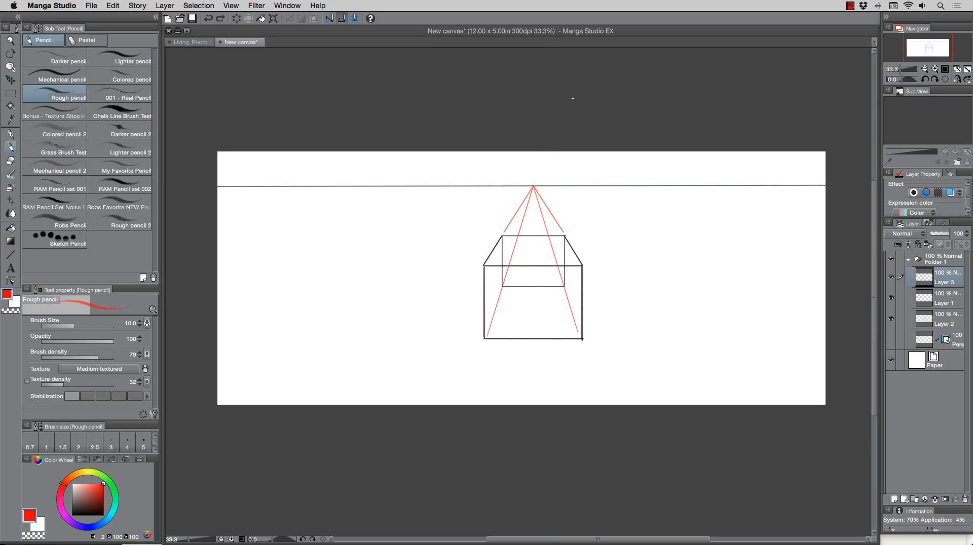
{"action": "left_click_drag", "start_coordinate": [525, 176], "coordinate": [530, 175]}
{"action": "left_click_drag", "start_coordinate": [500, 221], "coordinate": [502, 223]}
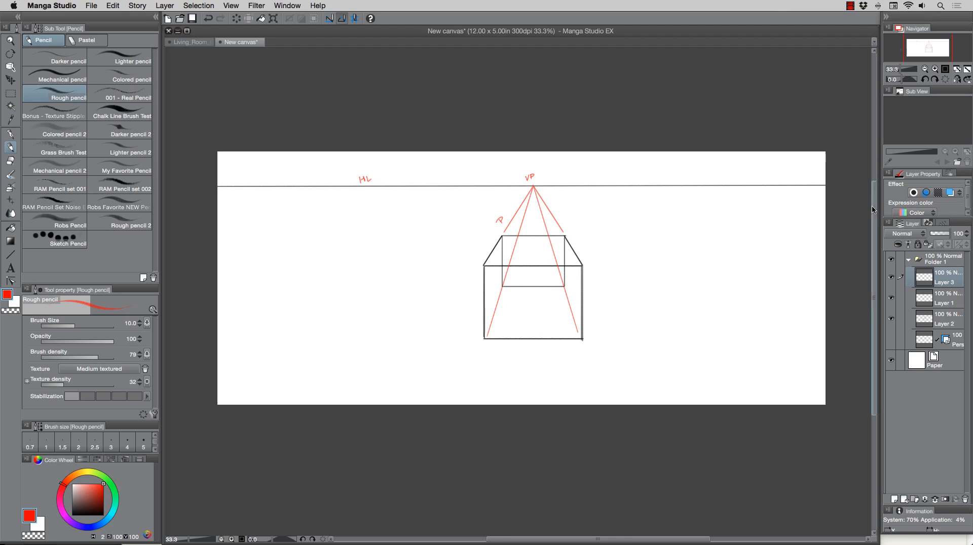
Hide and collapse Folder 1, then create Folder 2 containing a new raster layer.
{"action": "left_click", "coordinate": [891, 262]}
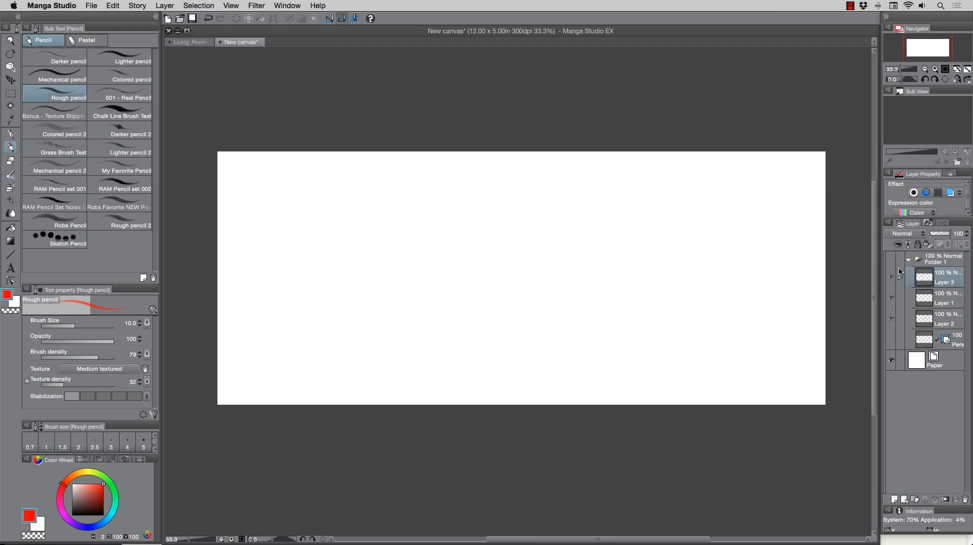
{"action": "left_click", "coordinate": [909, 259]}
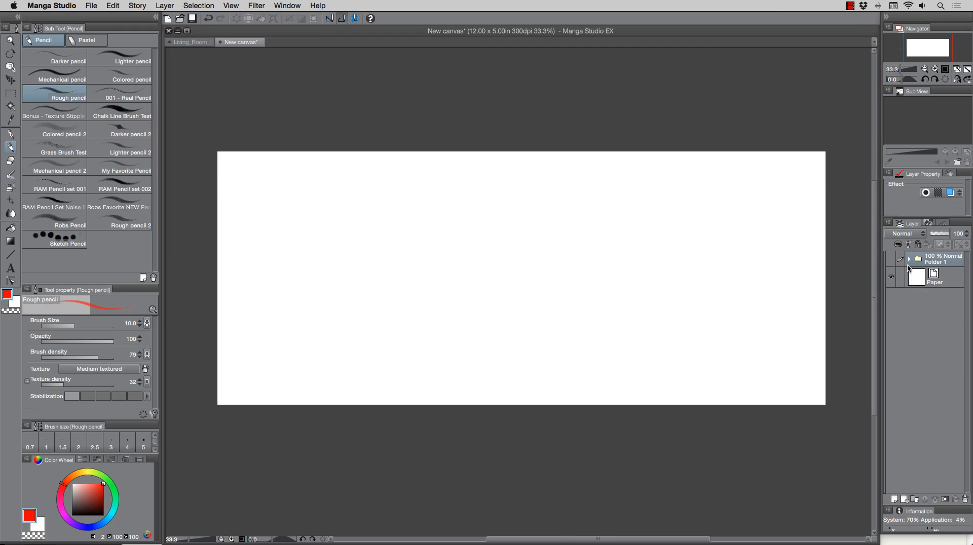
{"action": "left_click", "coordinate": [915, 500]}
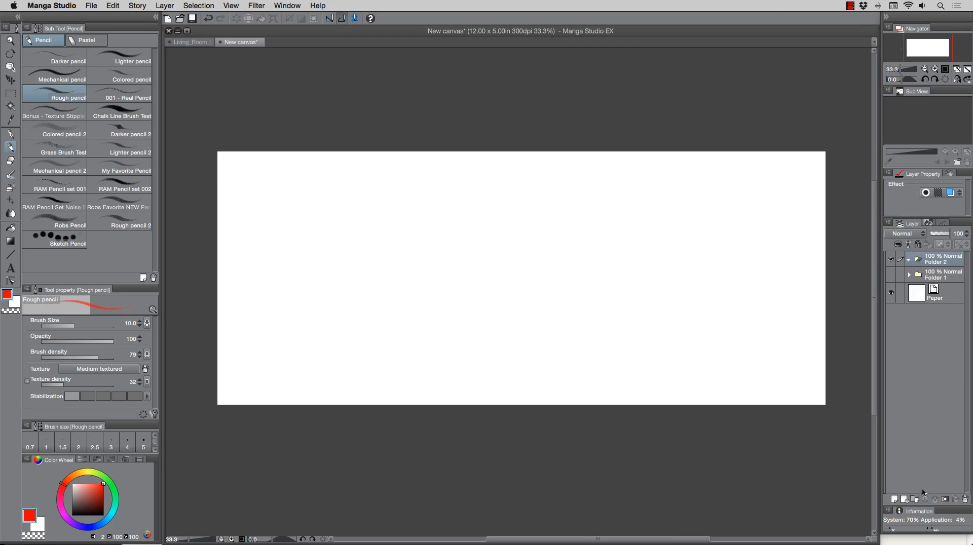
{"action": "left_click", "coordinate": [895, 499]}
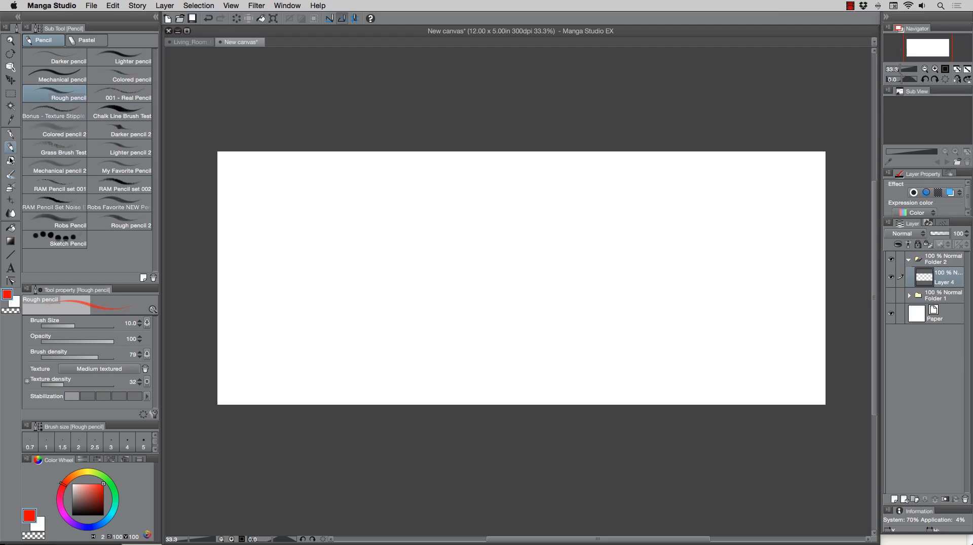
Create a new one-point perspective ruler on the canvas.
{"action": "left_click", "coordinate": [170, 7]}
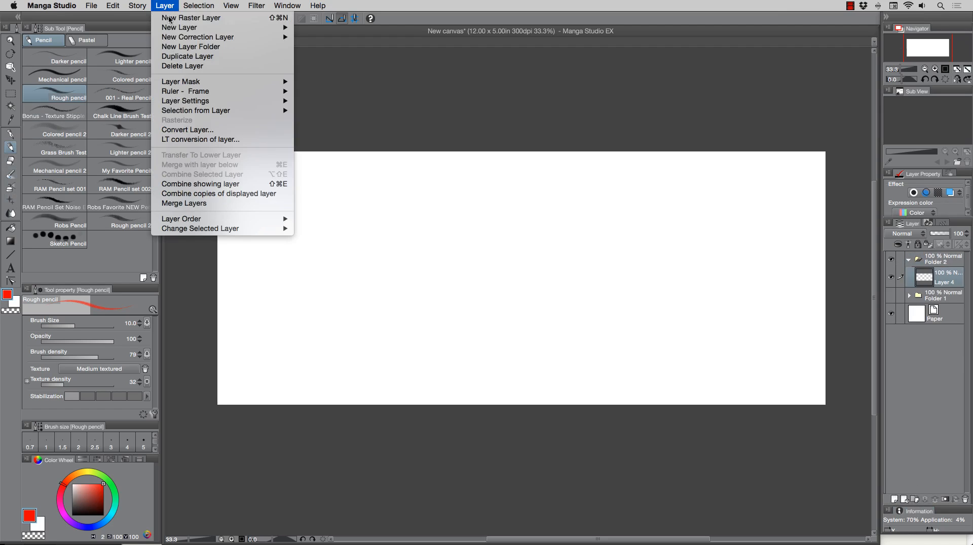
{"action": "mouse_move", "coordinate": [185, 93]}
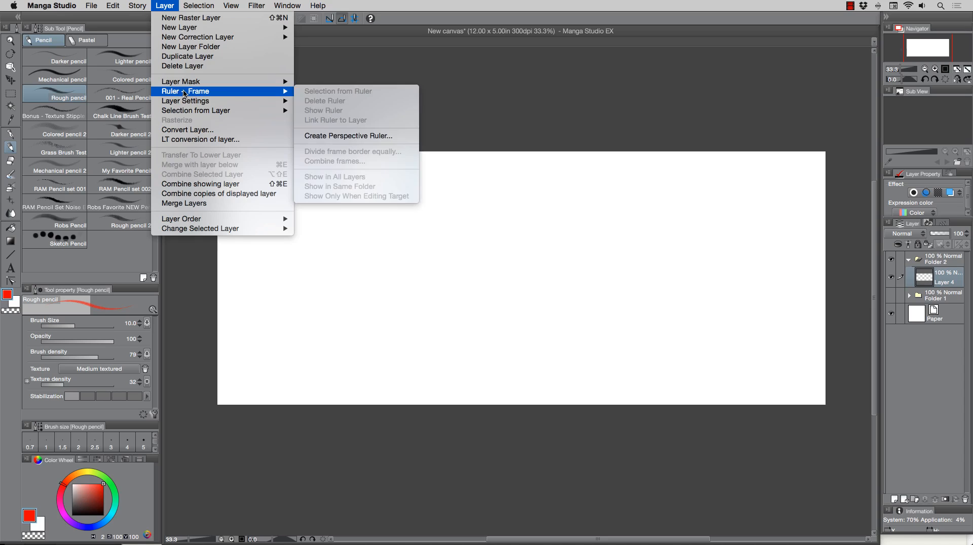
{"action": "left_click", "coordinate": [332, 136]}
{"action": "left_click", "coordinate": [407, 221]}
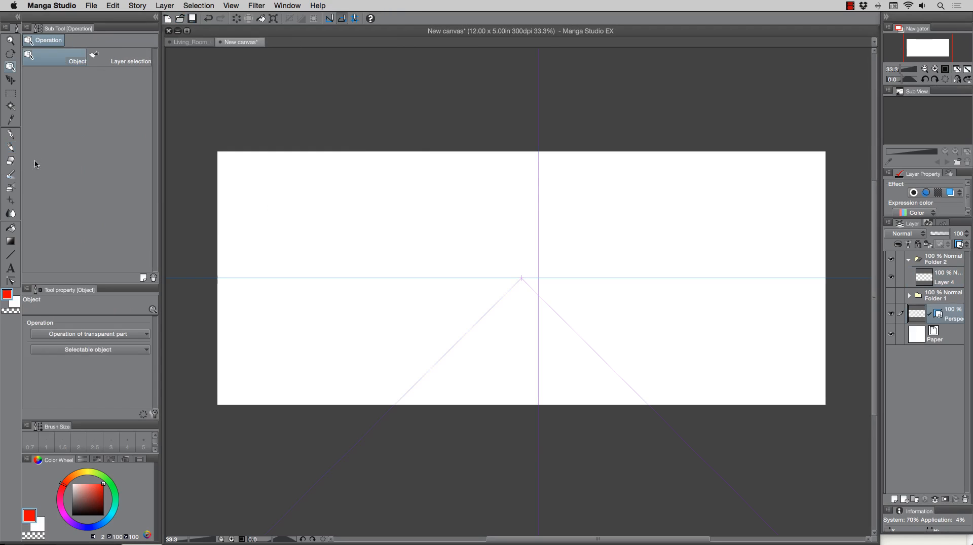
Move the new ruler's vanishing point and eye level down near the canvas bottom and swing its guide lines upward.
{"action": "left_click", "coordinate": [520, 278]}
{"action": "left_click_drag", "start_coordinate": [521, 278], "coordinate": [547, 352]}
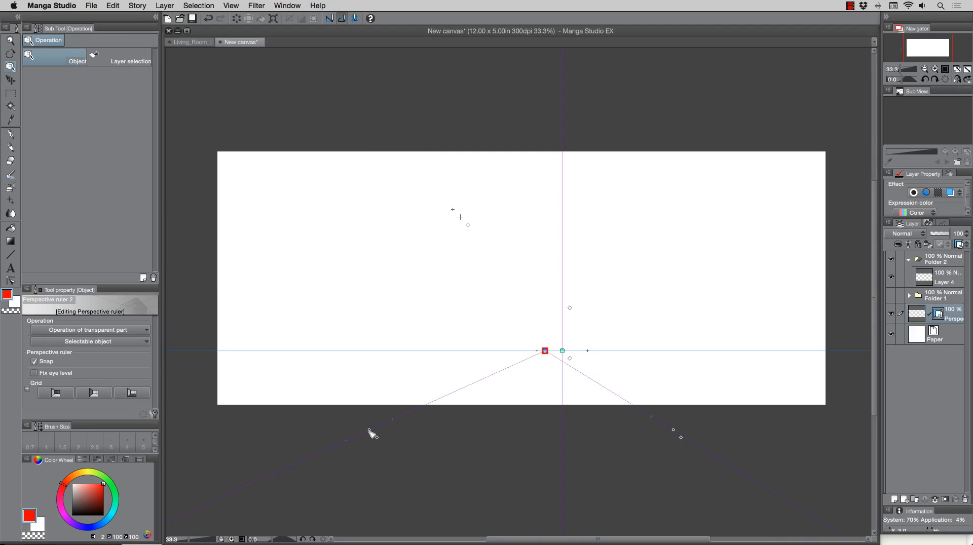
{"action": "left_click_drag", "start_coordinate": [369, 430], "coordinate": [410, 240]}
{"action": "left_click_drag", "start_coordinate": [674, 430], "coordinate": [667, 239]}
Add a new layer and move it together with the new perspective ruler into Folder 2, keeping Folder 1 hidden.
{"action": "left_click", "coordinate": [894, 500]}
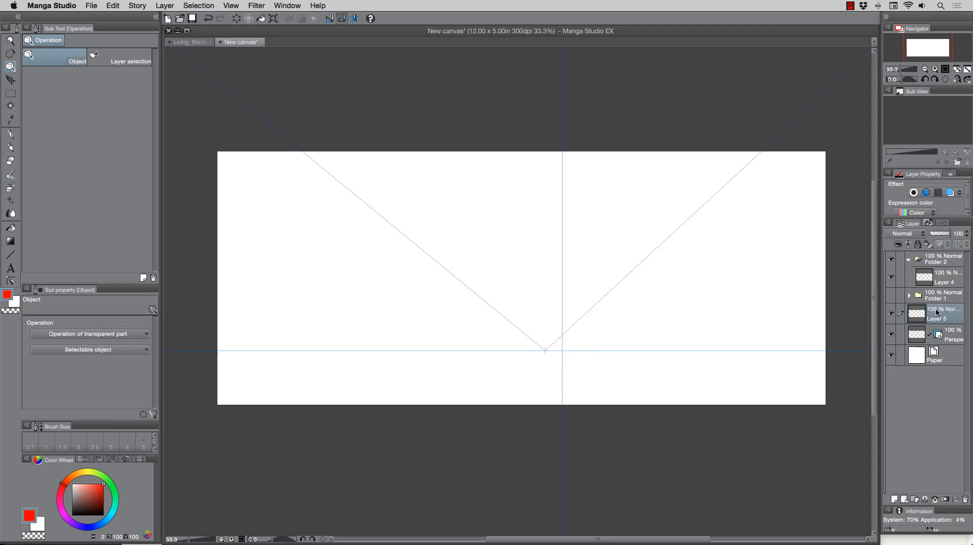
{"action": "left_click", "coordinate": [943, 335], "text": "shift"}
{"action": "left_click_drag", "start_coordinate": [942, 335], "coordinate": [921, 300]}
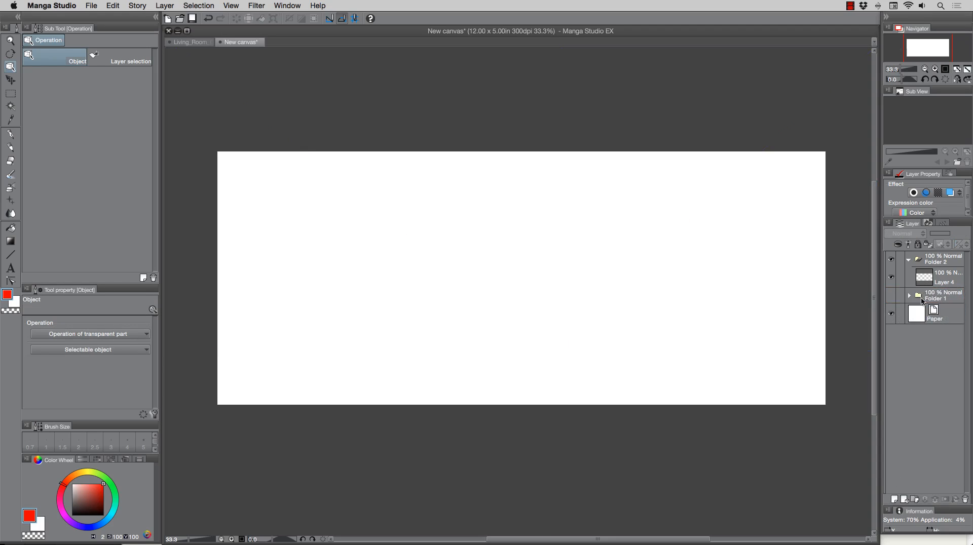
{"action": "left_click", "coordinate": [908, 296]}
{"action": "left_click", "coordinate": [893, 295]}
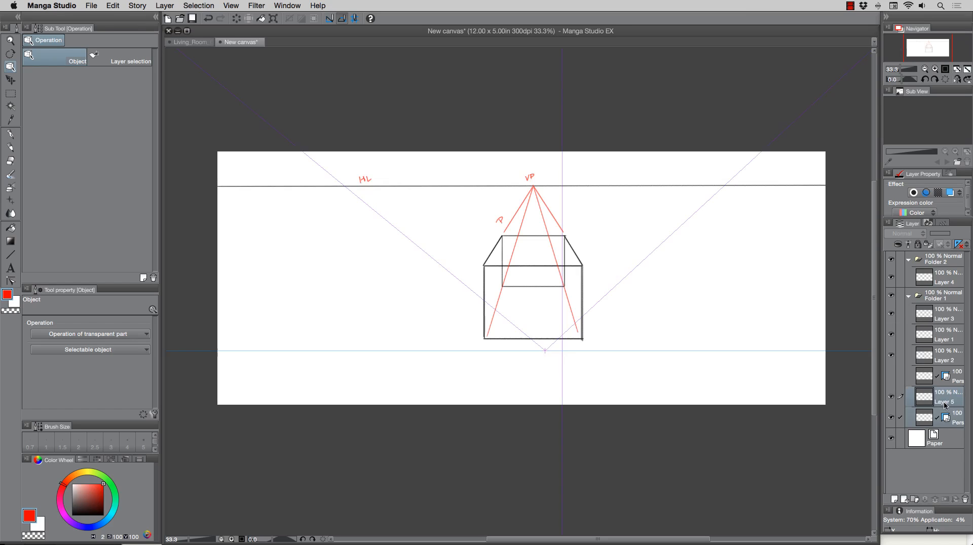
{"action": "left_click_drag", "start_coordinate": [946, 403], "coordinate": [912, 273]}
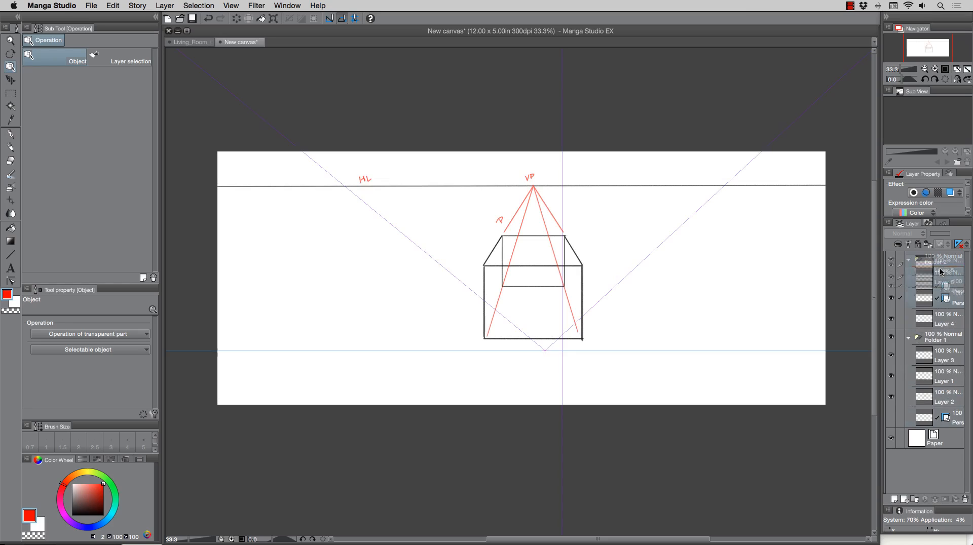
{"action": "left_click", "coordinate": [891, 337]}
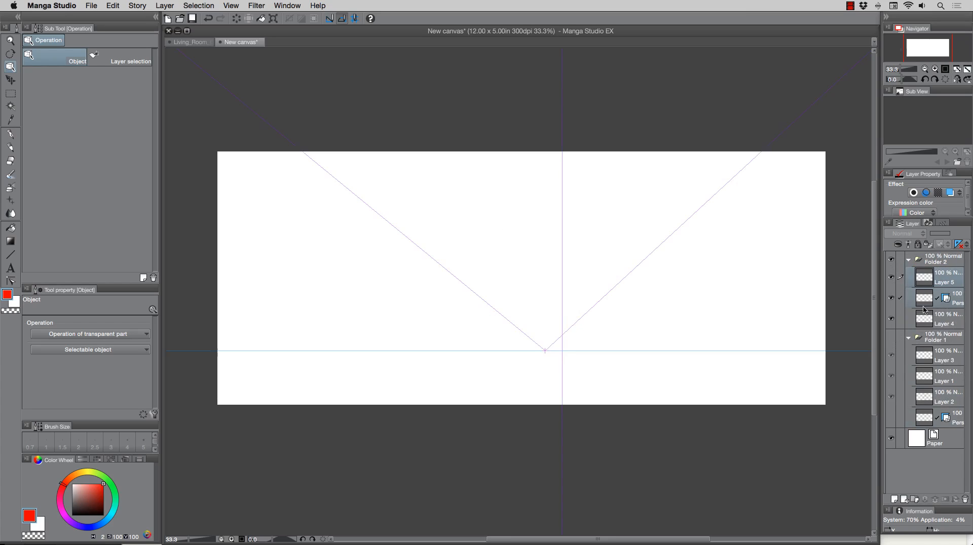
{"action": "left_click", "coordinate": [944, 287]}
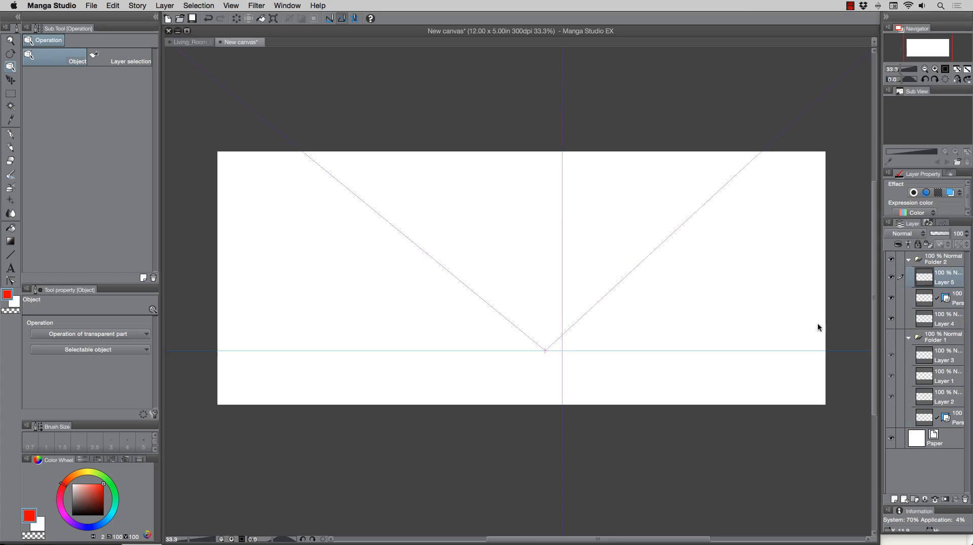
Switch to the pencil in black, draw the horizon line along the eye level, and draw a trapezoid bottom face above it.
{"action": "left_click", "coordinate": [11, 146]}
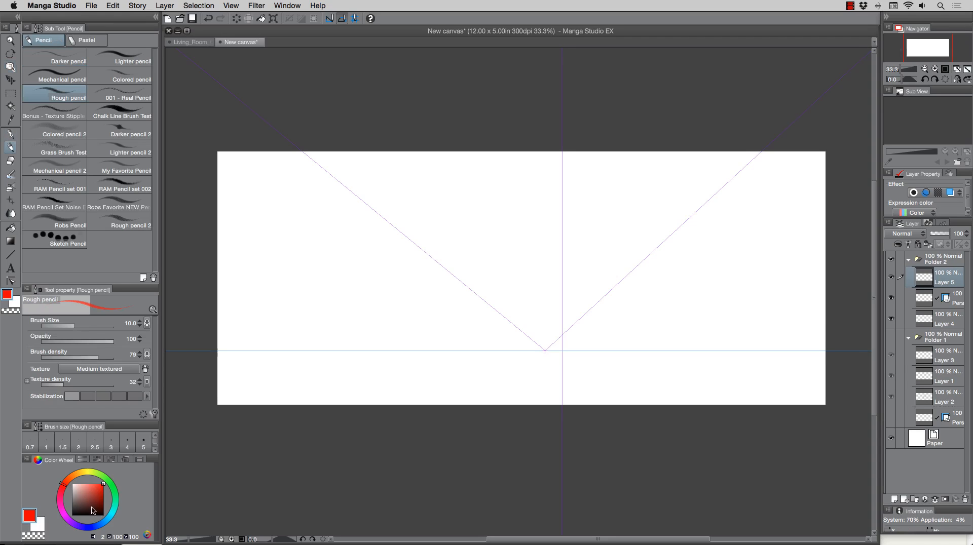
{"action": "left_click", "coordinate": [103, 514]}
{"action": "mouse_move", "coordinate": [217, 351]}
{"action": "left_mouse_down"}
{"action": "mouse_move", "coordinate": [800, 374]}
{"action": "mouse_move", "coordinate": [825, 349]}
{"action": "left_mouse_up"}
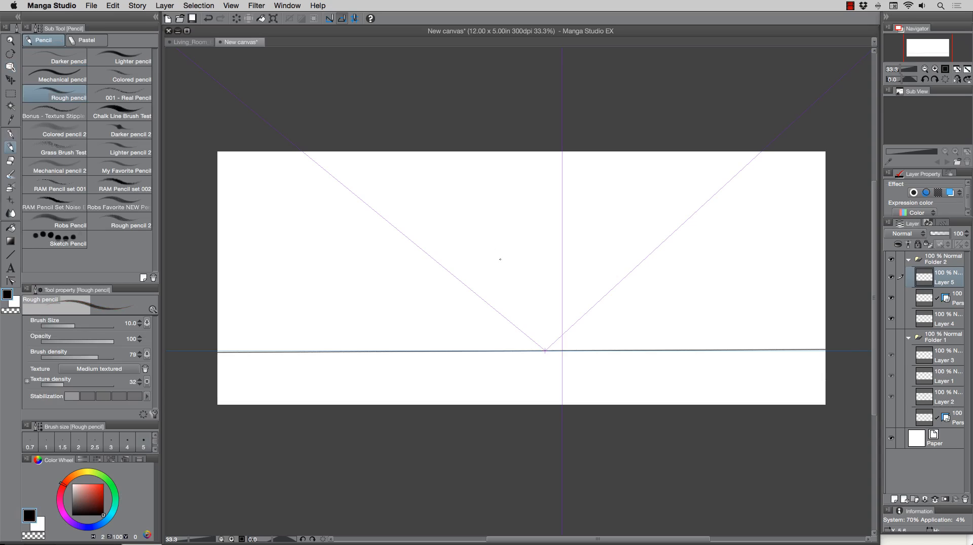
{"action": "left_click_drag", "start_coordinate": [494, 257], "coordinate": [578, 257]}
{"action": "mouse_move", "coordinate": [494, 258]}
{"action": "left_mouse_down"}
{"action": "mouse_move", "coordinate": [467, 226]}
{"action": "mouse_move", "coordinate": [589, 222]}
{"action": "left_mouse_up"}
{"action": "left_click_drag", "start_coordinate": [579, 257], "coordinate": [589, 223]}
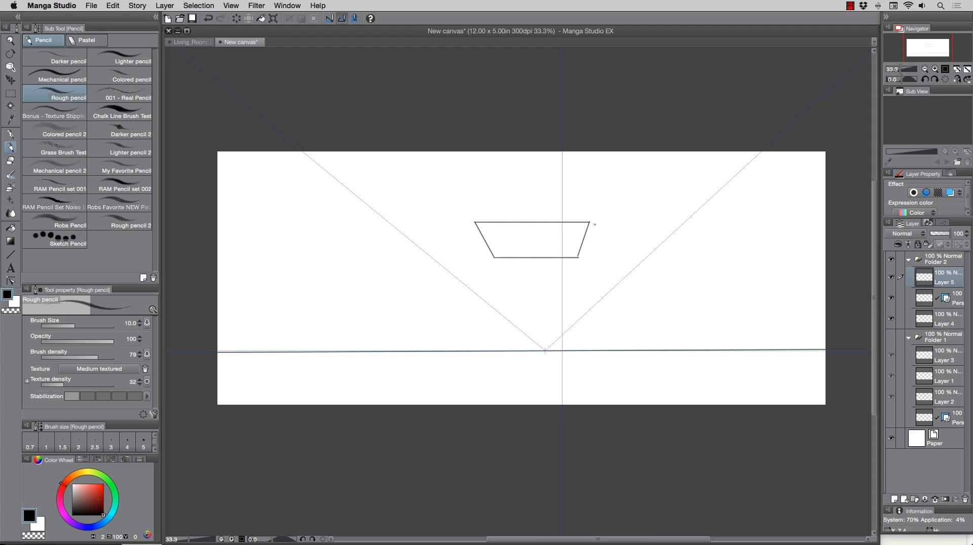
Draw the box's front face as a rectangle on top of the trapezoid, undoing a stray diagonal line.
{"action": "mouse_move", "coordinate": [475, 222]}
{"action": "left_mouse_down"}
{"action": "mouse_move", "coordinate": [473, 169]}
{"action": "mouse_move", "coordinate": [590, 169]}
{"action": "left_mouse_up"}
{"action": "left_click_drag", "start_coordinate": [589, 171], "coordinate": [589, 223]}
{"action": "mouse_move", "coordinate": [475, 170]}
{"action": "left_mouse_down"}
{"action": "mouse_move", "coordinate": [475, 222]}
{"action": "mouse_move", "coordinate": [495, 258]}
{"action": "left_mouse_up"}
{"action": "key", "text": "super+z"}
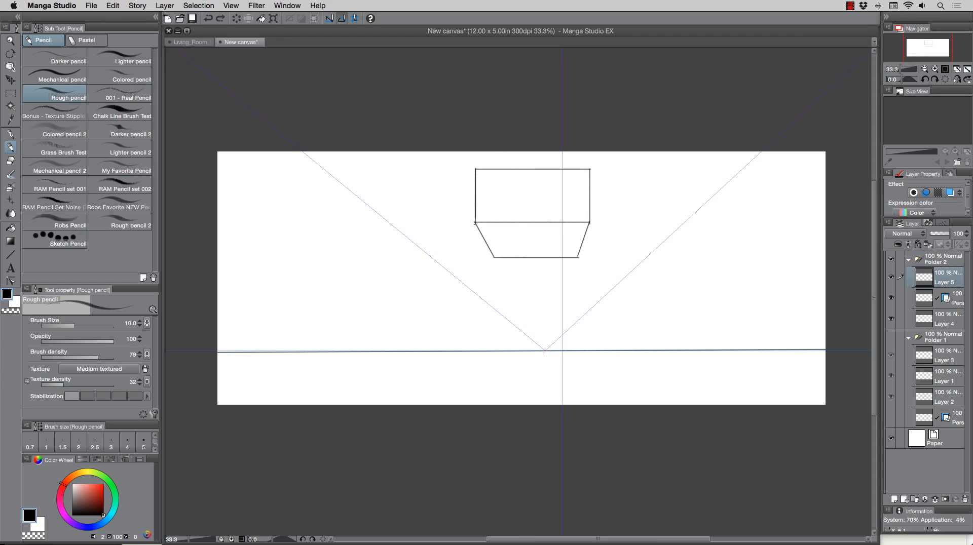
Retrace the trapezoid's slanted sides and top edge and the front face's left side.
{"action": "mouse_move", "coordinate": [475, 223]}
{"action": "left_mouse_down"}
{"action": "mouse_move", "coordinate": [493, 257]}
{"action": "mouse_move", "coordinate": [573, 257]}
{"action": "left_mouse_up"}
{"action": "left_click_drag", "start_coordinate": [589, 223], "coordinate": [578, 254]}
{"action": "left_click_drag", "start_coordinate": [475, 222], "coordinate": [585, 223]}
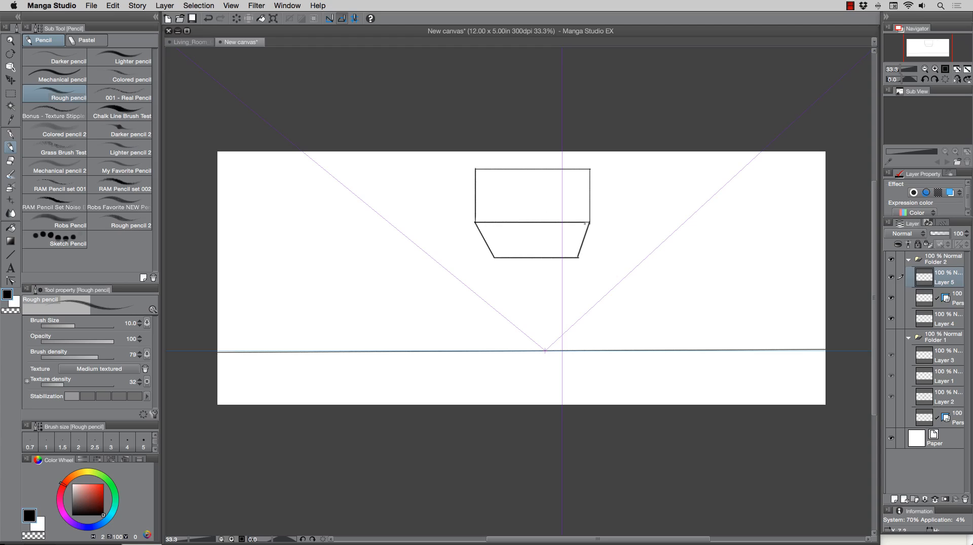
{"action": "left_click_drag", "start_coordinate": [475, 222], "coordinate": [475, 180]}
Switch to red and draw guide lines from the box's four corners down to the vanishing point.
{"action": "left_click", "coordinate": [104, 485]}
{"action": "left_click_drag", "start_coordinate": [495, 261], "coordinate": [536, 335]}
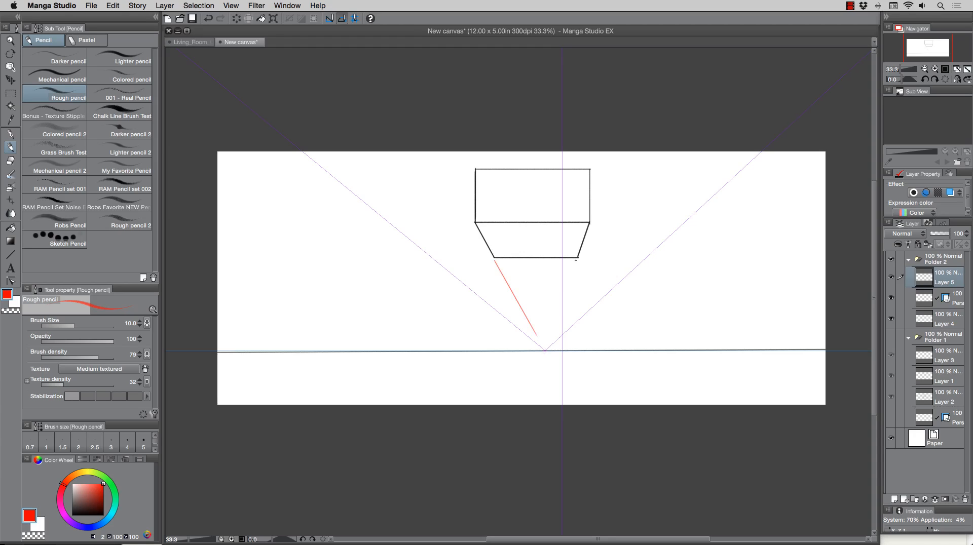
{"action": "left_click_drag", "start_coordinate": [576, 260], "coordinate": [545, 350]}
{"action": "left_click_drag", "start_coordinate": [586, 174], "coordinate": [555, 312]}
{"action": "left_click_drag", "start_coordinate": [475, 174], "coordinate": [538, 334]}
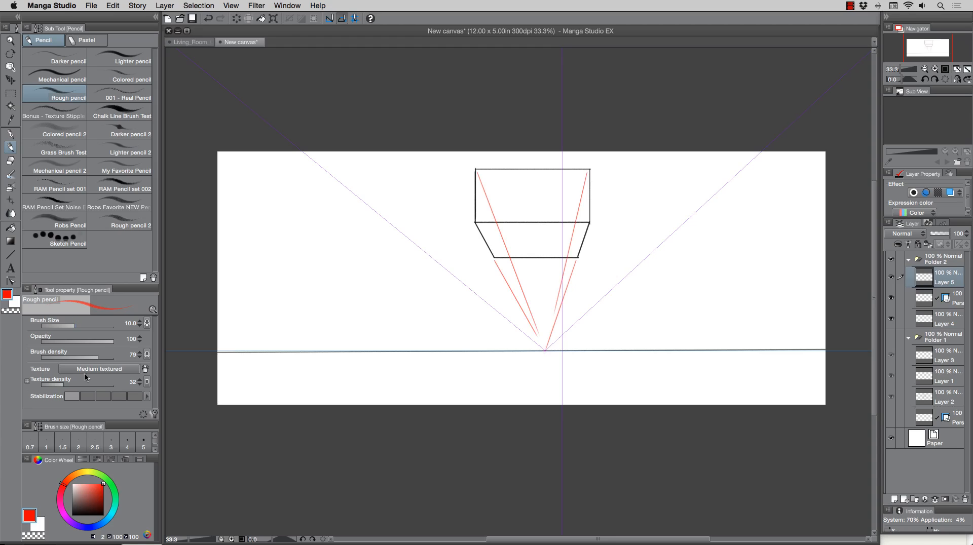
Switch to black and draw the two inner back vertical edges up from the bottom corners.
{"action": "left_click", "coordinate": [99, 514]}
{"action": "left_click_drag", "start_coordinate": [494, 256], "coordinate": [494, 209]}
{"action": "left_click_drag", "start_coordinate": [577, 256], "coordinate": [577, 206]}
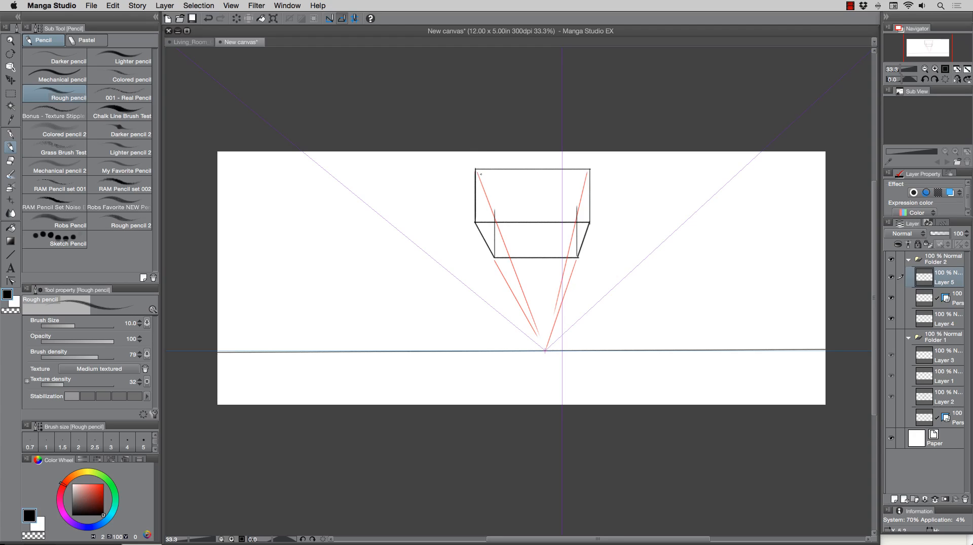
{"action": "key", "text": "super+z"}
{"action": "key", "text": "super+z"}
{"action": "key", "text": "super+y"}
{"action": "key", "text": "super+y"}
Draw diagonal edges from the front face's top corners along the guides and the inner top back edge connecting them.
{"action": "left_click_drag", "start_coordinate": [476, 170], "coordinate": [492, 212]}
{"action": "left_click_drag", "start_coordinate": [588, 172], "coordinate": [579, 207]}
{"action": "key", "text": "super+z"}
{"action": "left_click_drag", "start_coordinate": [588, 171], "coordinate": [579, 208]}
{"action": "key", "text": "super+z"}
{"action": "mouse_move", "coordinate": [589, 169]}
{"action": "left_mouse_down"}
{"action": "mouse_move", "coordinate": [575, 217]}
{"action": "mouse_move", "coordinate": [494, 219]}
{"action": "left_mouse_up"}
{"action": "key", "text": "super+z"}
{"action": "left_click_drag", "start_coordinate": [577, 218], "coordinate": [496, 215]}
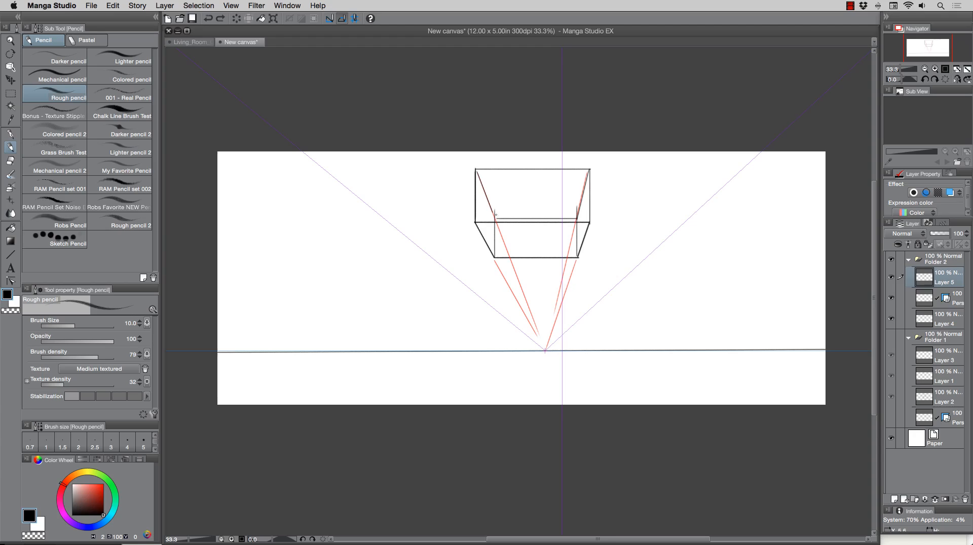
{"action": "left_click", "coordinate": [10, 310]}
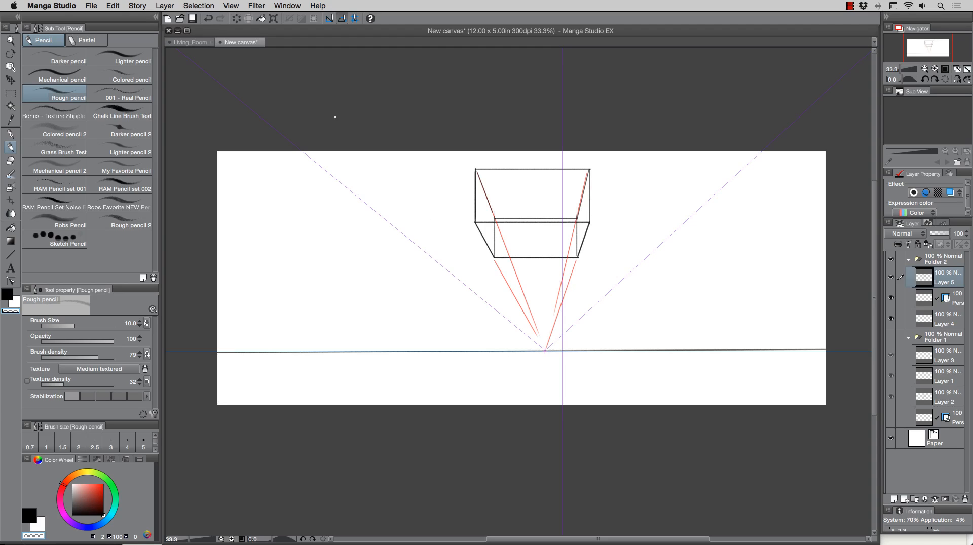
{"action": "key", "text": "/"}
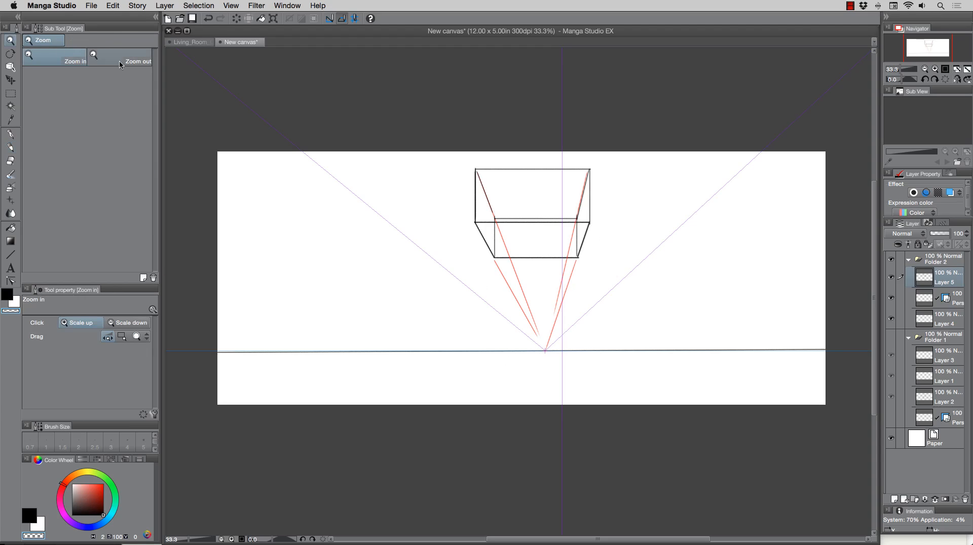
{"action": "left_click_drag", "start_coordinate": [533, 212], "coordinate": [546, 213]}
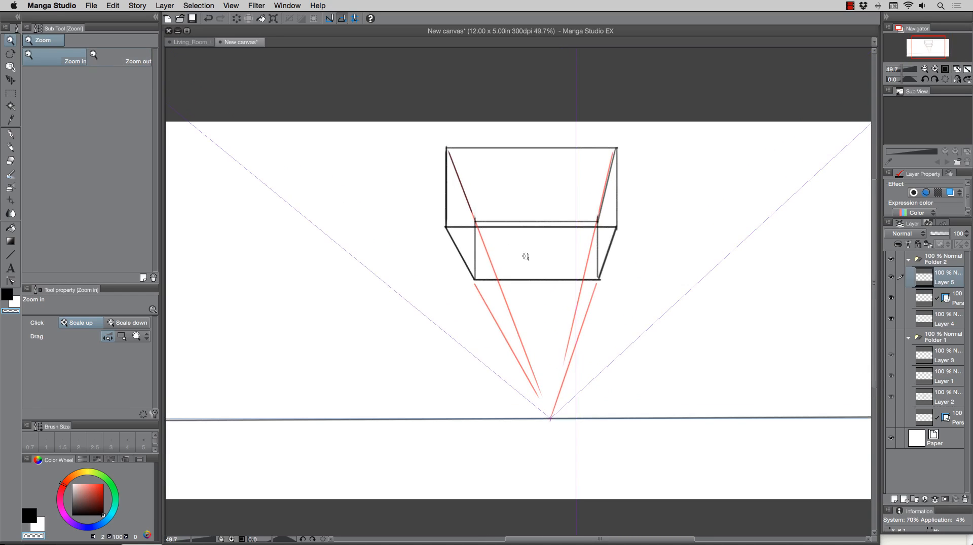
{"action": "left_click", "coordinate": [10, 146]}
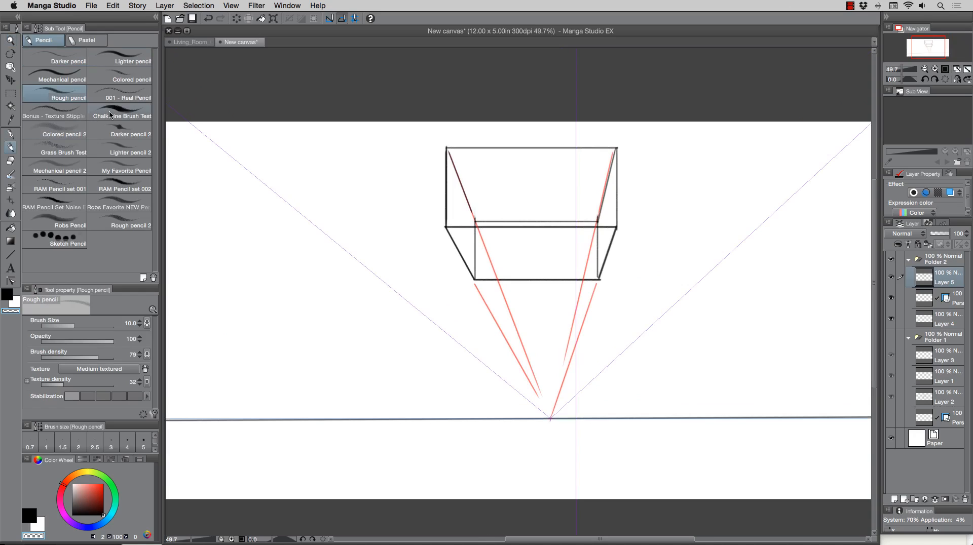
{"action": "left_click", "coordinate": [447, 148]}
{"action": "left_click", "coordinate": [617, 227], "text": "shift"}
{"action": "key", "text": "c"}
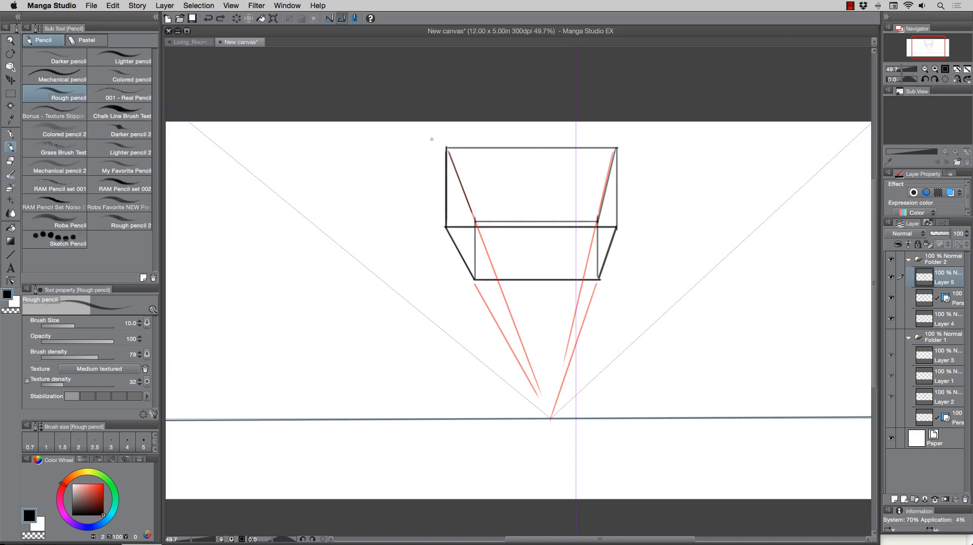
Draw both diagonals across the front face and a vertical line down through their crossing point.
{"action": "mouse_move", "coordinate": [446, 148]}
{"action": "left_mouse_down"}
{"action": "mouse_move", "coordinate": [539, 211]}
{"action": "mouse_move", "coordinate": [616, 227]}
{"action": "left_mouse_up"}
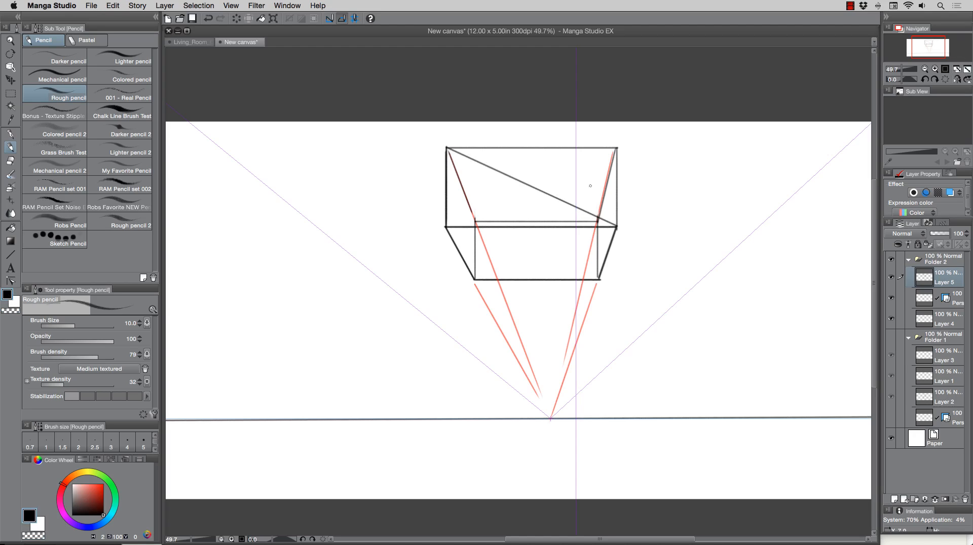
{"action": "left_click_drag", "start_coordinate": [616, 149], "coordinate": [445, 227]}
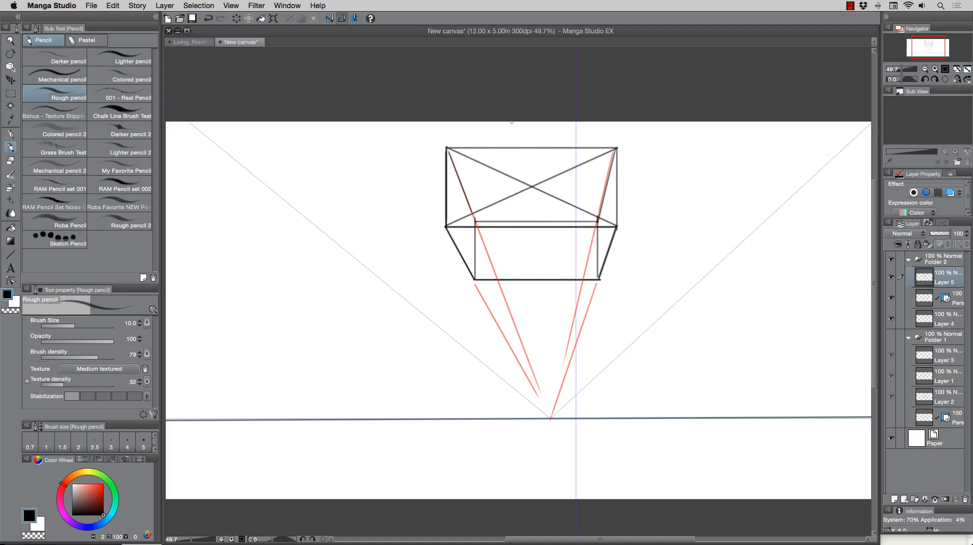
{"action": "left_click_drag", "start_coordinate": [532, 148], "coordinate": [528, 224]}
Draw both diagonals across the box's bottom face and a centre line through their crossing.
{"action": "left_click_drag", "start_coordinate": [447, 228], "coordinate": [599, 279]}
{"action": "left_click_drag", "start_coordinate": [614, 229], "coordinate": [475, 277]}
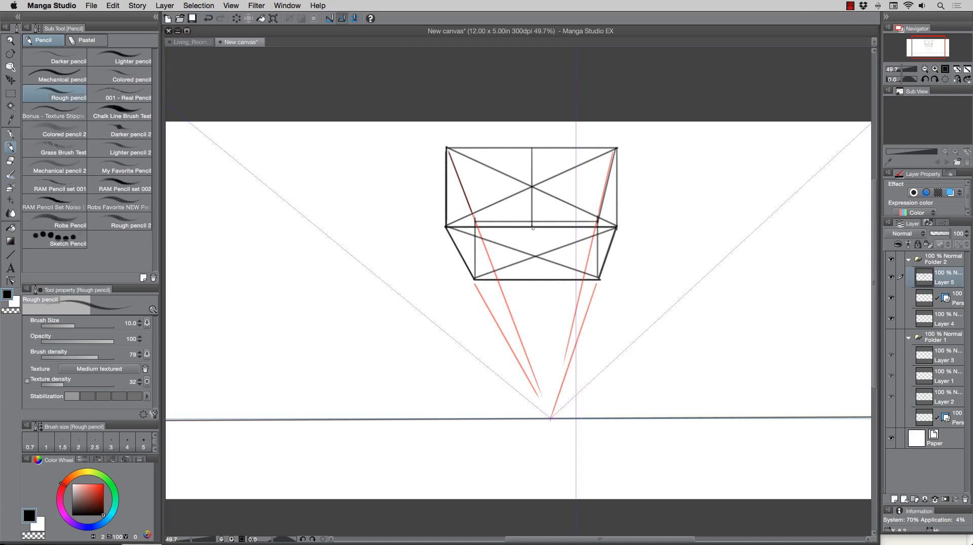
{"action": "left_click_drag", "start_coordinate": [531, 226], "coordinate": [533, 279]}
Draw horizontal centre lines across the front face and the bottom face through the diagonal crossings.
{"action": "left_click_drag", "start_coordinate": [531, 186], "coordinate": [447, 185]}
{"action": "left_click_drag", "start_coordinate": [531, 187], "coordinate": [617, 187]}
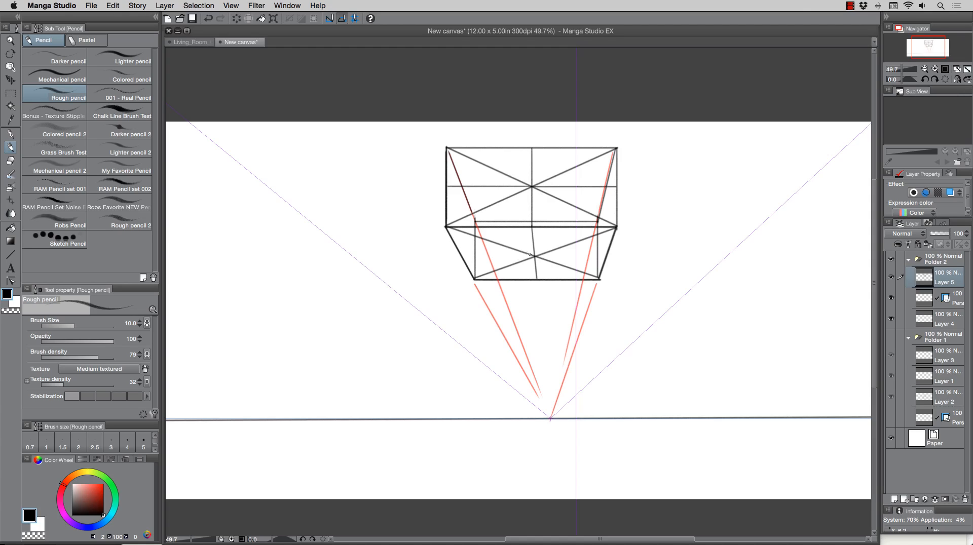
{"action": "left_click_drag", "start_coordinate": [534, 256], "coordinate": [461, 256]}
{"action": "left_click_drag", "start_coordinate": [535, 256], "coordinate": [597, 256]}
Subdivide the bottom face further with diagonals in its halves and two receding lines through their crossings.
{"action": "left_click_drag", "start_coordinate": [461, 256], "coordinate": [532, 226]}
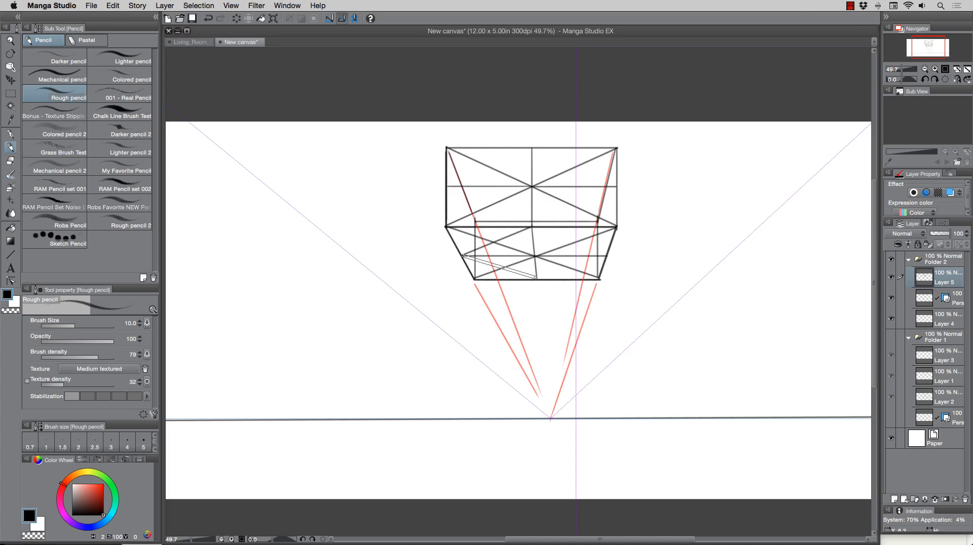
{"action": "left_click", "coordinate": [536, 278], "text": "shift"}
{"action": "left_click", "coordinate": [606, 255], "text": "shift"}
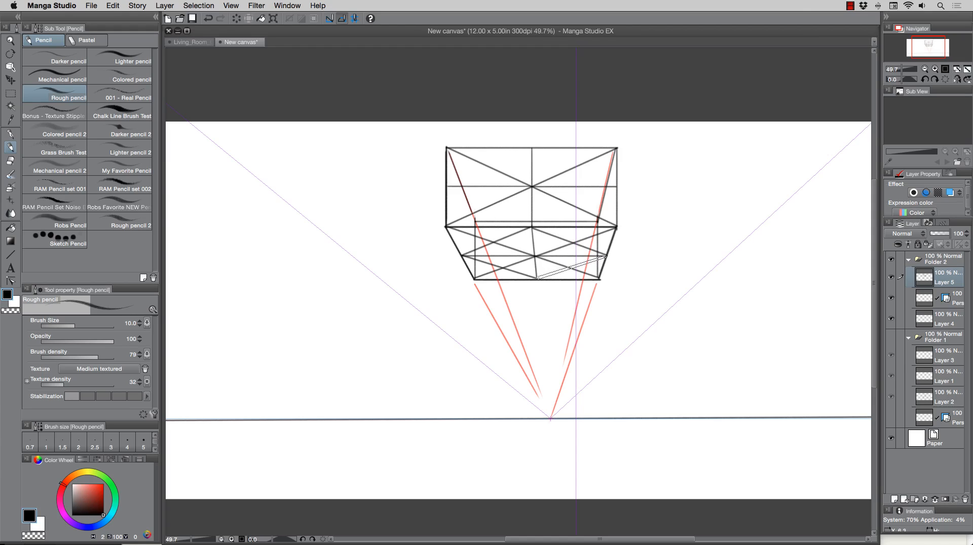
{"action": "left_click", "coordinate": [536, 278], "text": "shift"}
{"action": "left_click_drag", "start_coordinate": [490, 230], "coordinate": [506, 280]}
{"action": "left_click_drag", "start_coordinate": [576, 227], "coordinate": [566, 278]}
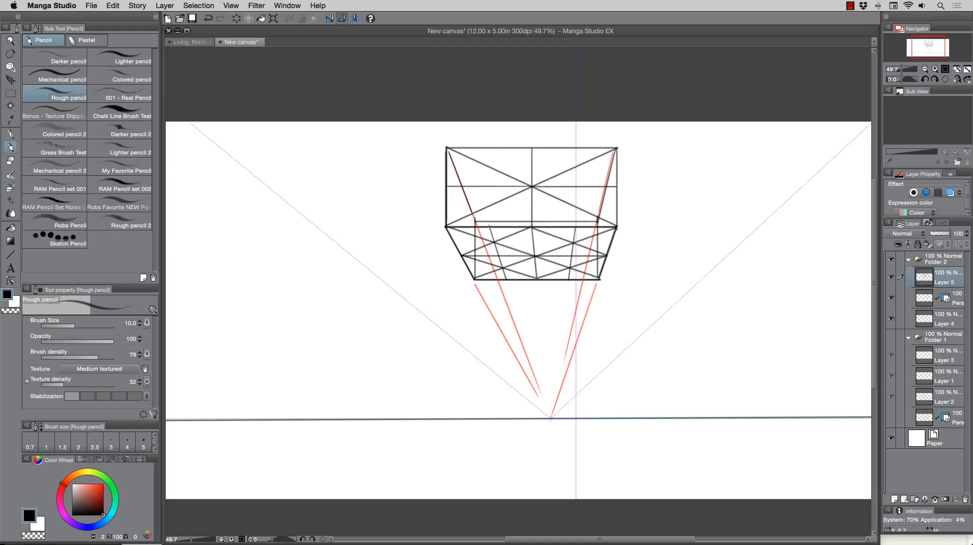
Draw two vertical lines dividing the front face into quarters, rising from the bottom face's receding lines.
{"action": "left_click_drag", "start_coordinate": [489, 226], "coordinate": [490, 151]}
{"action": "left_click_drag", "start_coordinate": [575, 227], "coordinate": [573, 151]}
{"action": "left_click", "coordinate": [10, 41]}
{"action": "left_click_drag", "start_coordinate": [349, 185], "coordinate": [341, 177]}
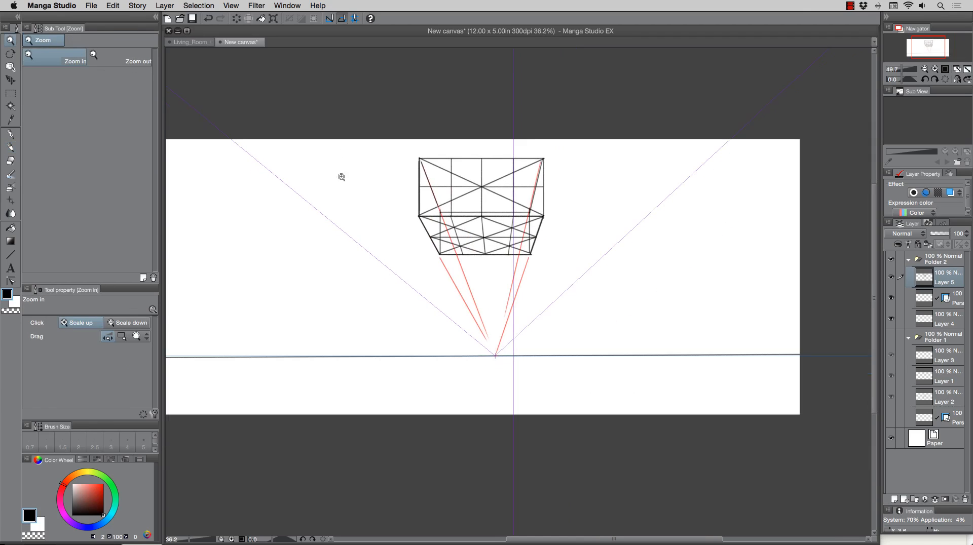
{"action": "left_click_drag", "start_coordinate": [362, 247], "coordinate": [393, 260]}
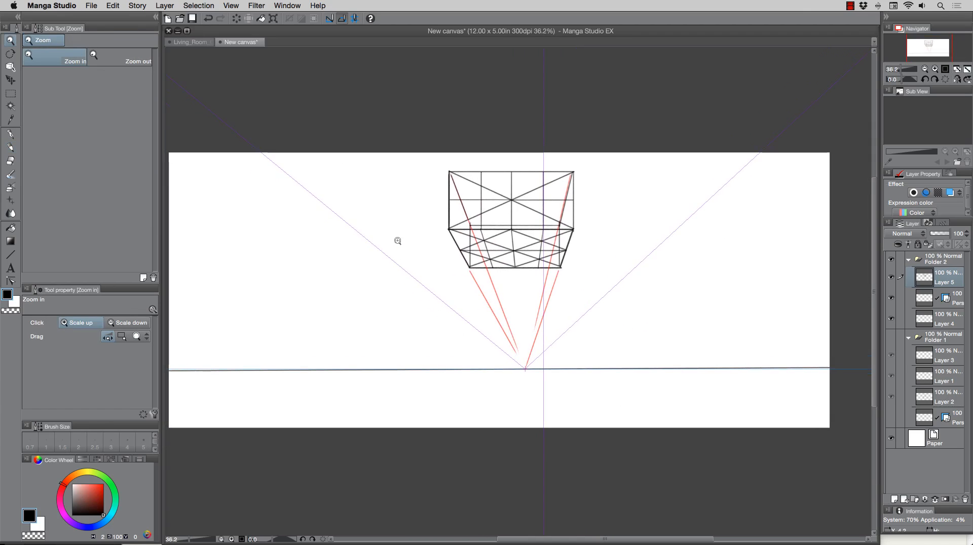